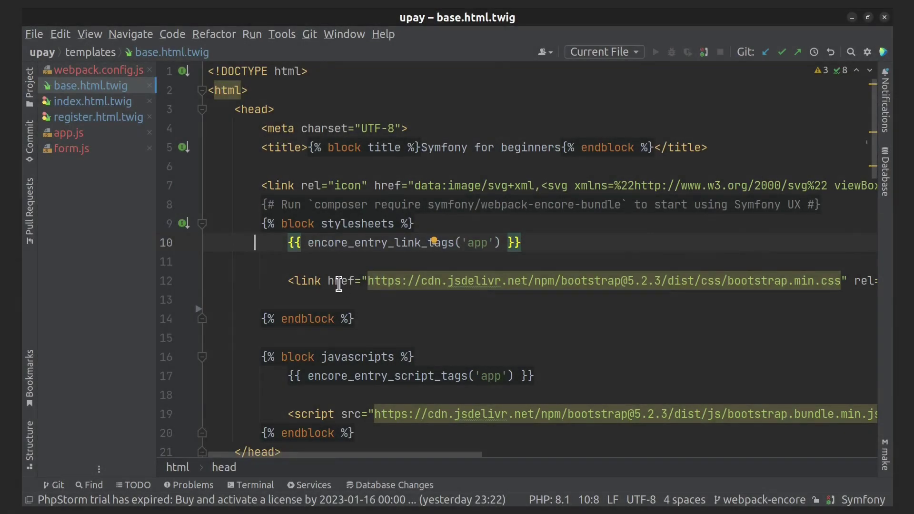
- Stop the running webpack watcher in the terminal and clear the output
double_click(340, 281)
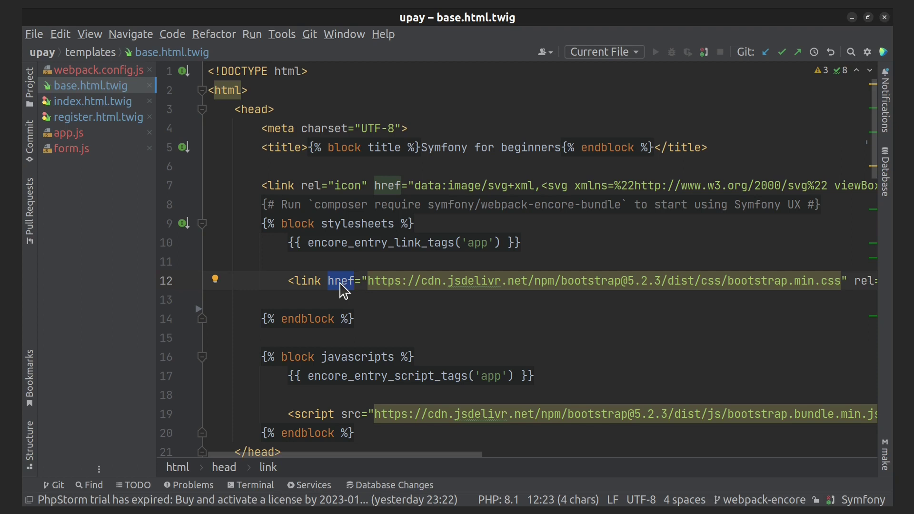
left_click(250, 485)
key("ctrl+c")
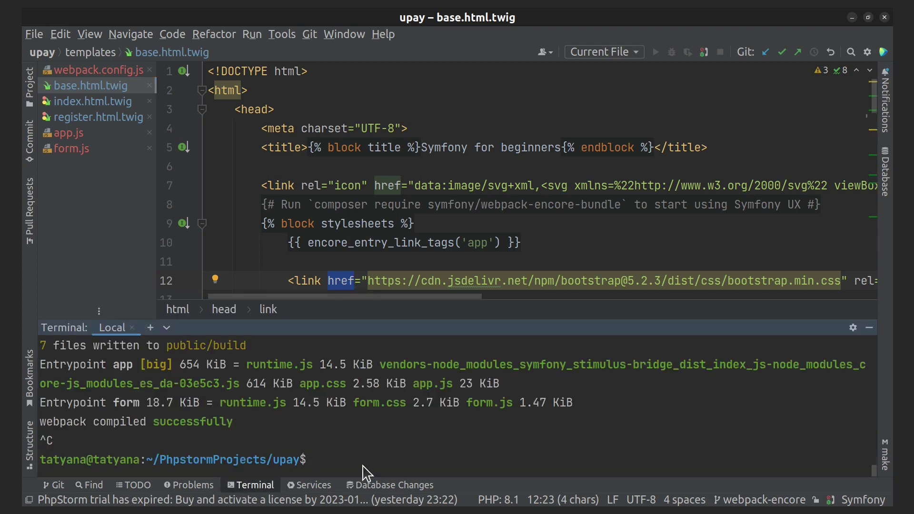
type("clear")
key("Return")
type("npm install")
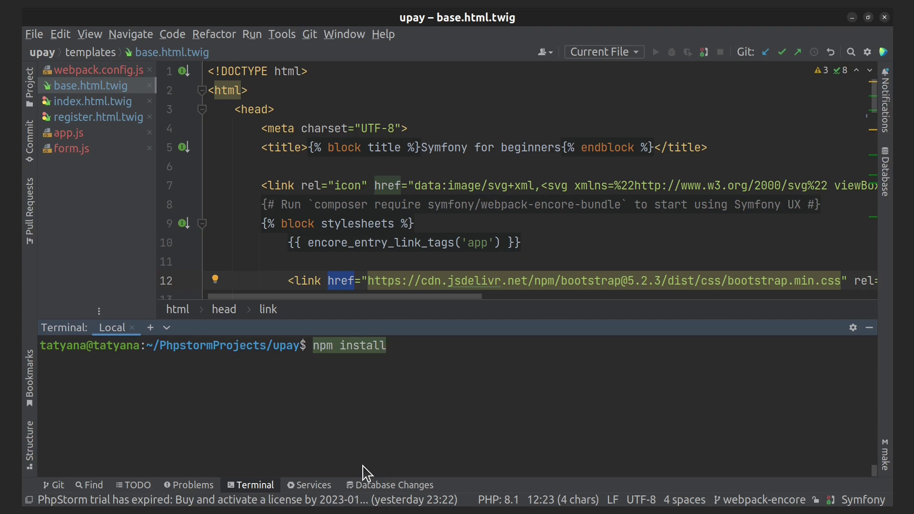
type(" bootstrap")
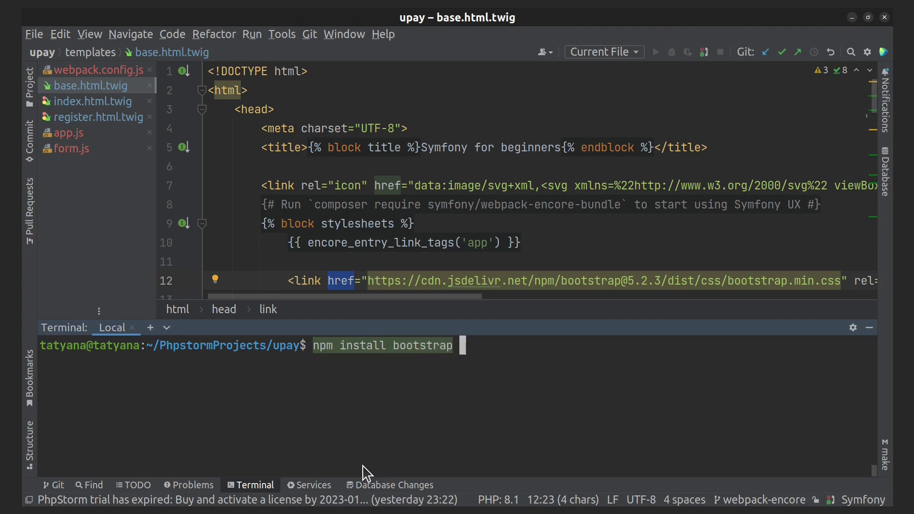
type(" --save-dev")
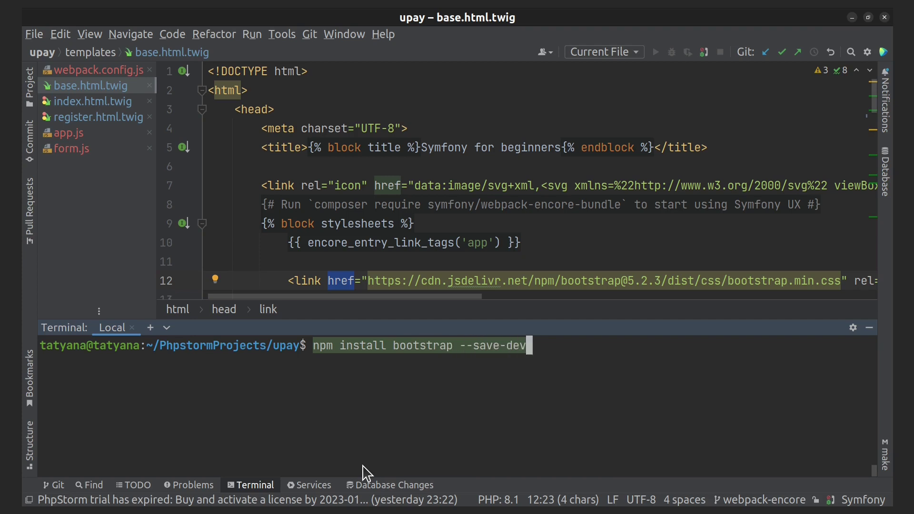
- Run npm install bootstrap --save-dev, rerunning it with sudo and the password
key("Return")
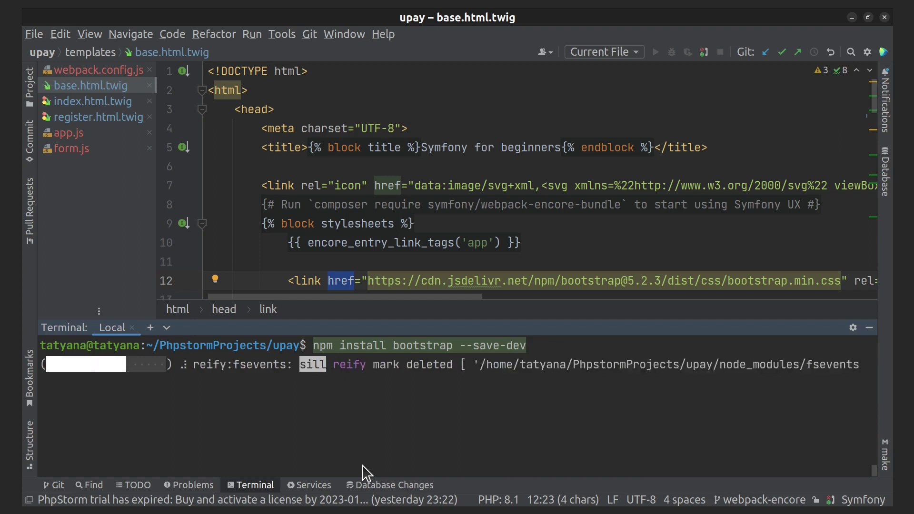
key("Up")
key("Left")
key("Left")
key("Left")
key("Left")
key("Left")
key("Left")
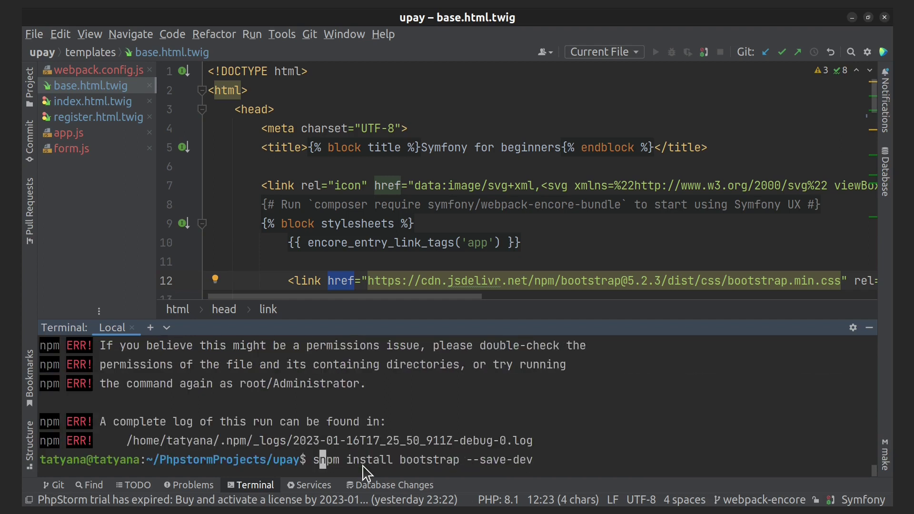
type("sudo")
key("Right")
key("Right")
key("Right")
key("Right")
key("Right")
key("Right")
key("Return")
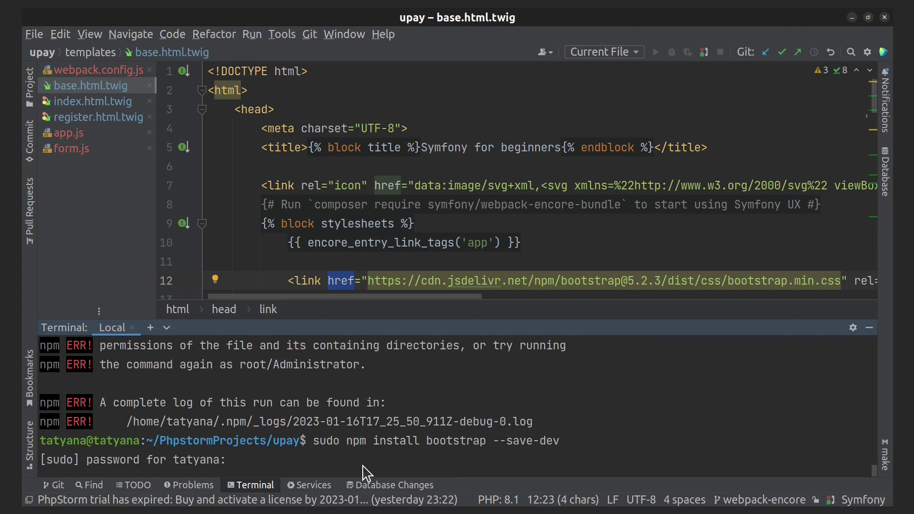
key("Return")
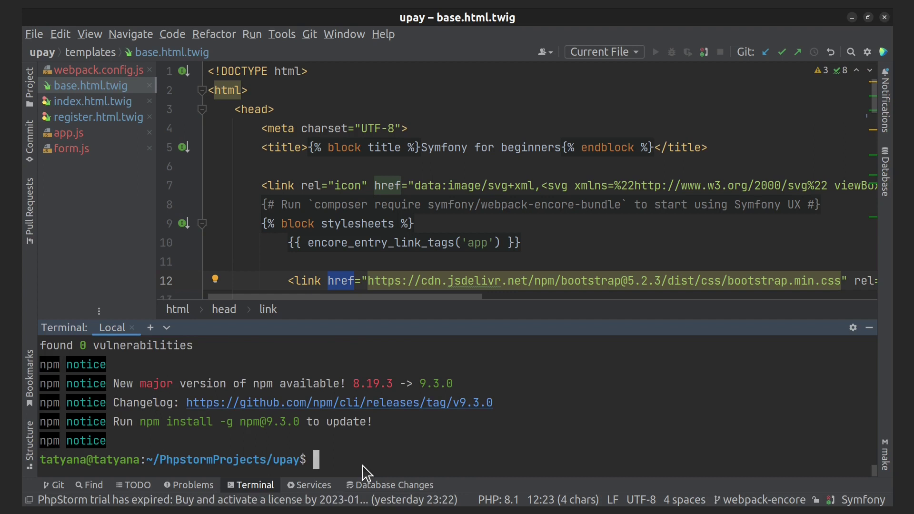
- Confirm the bootstrap package appears under node_modules in the Project tree
left_click(29, 97)
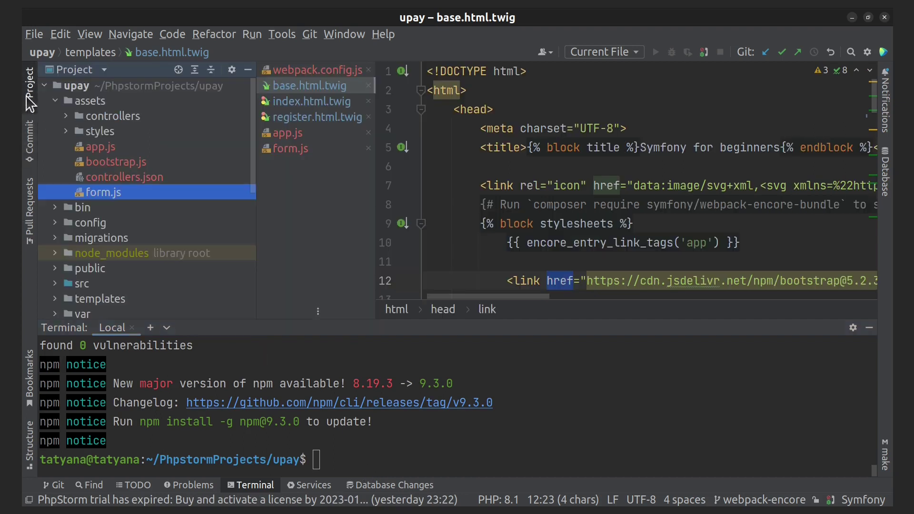
left_click(55, 253)
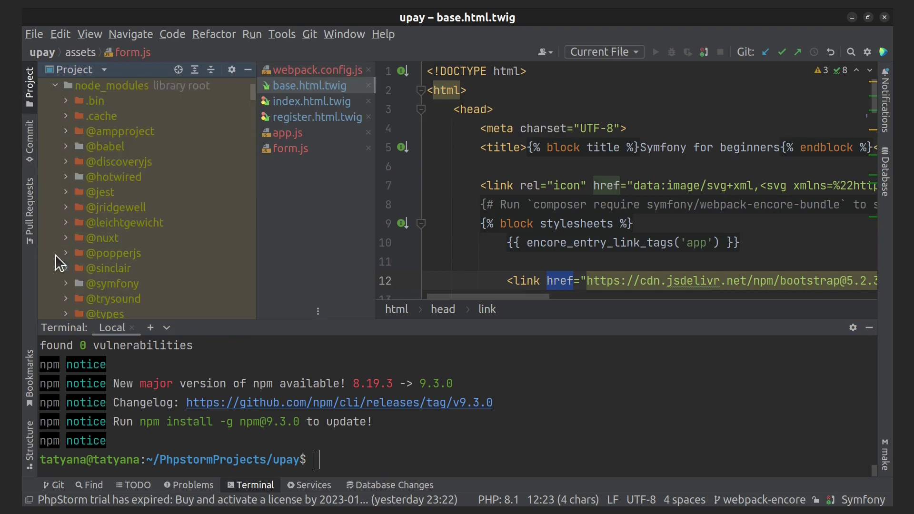
scroll(67, 161, "down", 2)
scroll(71, 155, "up", 5)
scroll(147, 243, "down", 1)
scroll(146, 243, "down", 3)
scroll(147, 243, "down", 3)
scroll(146, 243, "down", 3)
scroll(147, 242, "down", 3)
scroll(146, 237, "down", 1)
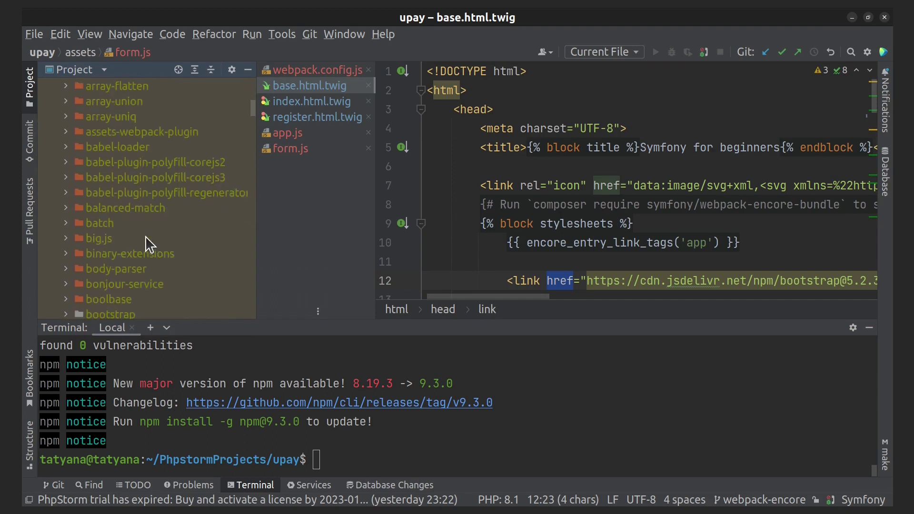
scroll(146, 234, "down", 1)
left_click(136, 268)
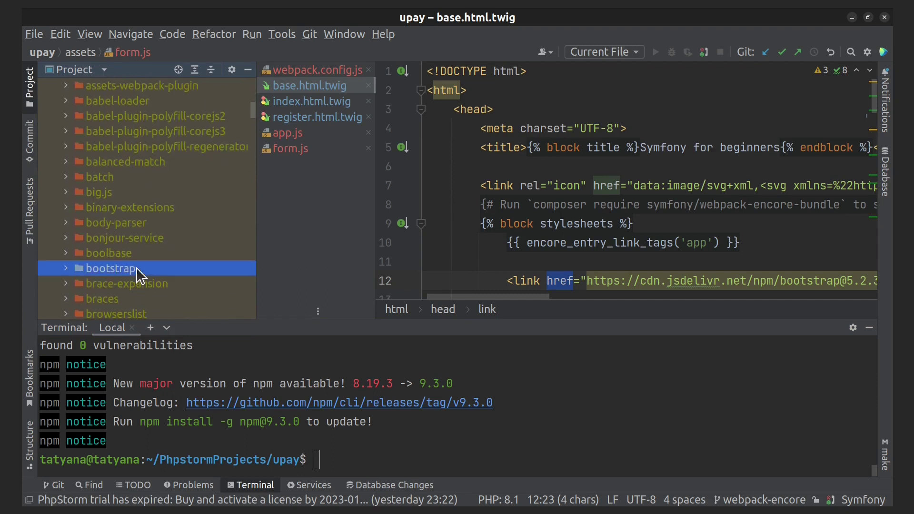
scroll(90, 249, "up", 10)
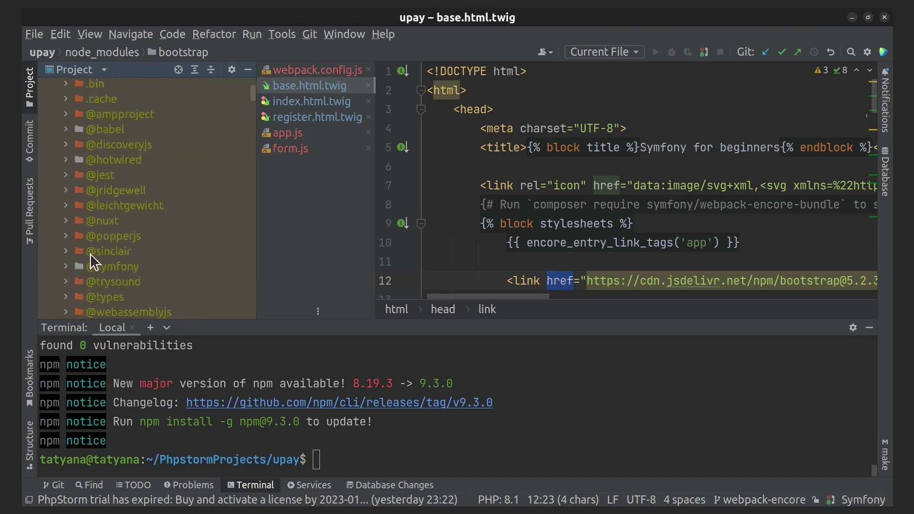
scroll(64, 172, "up", 5)
- Expand assets > styles and select app.css
left_click(45, 86)
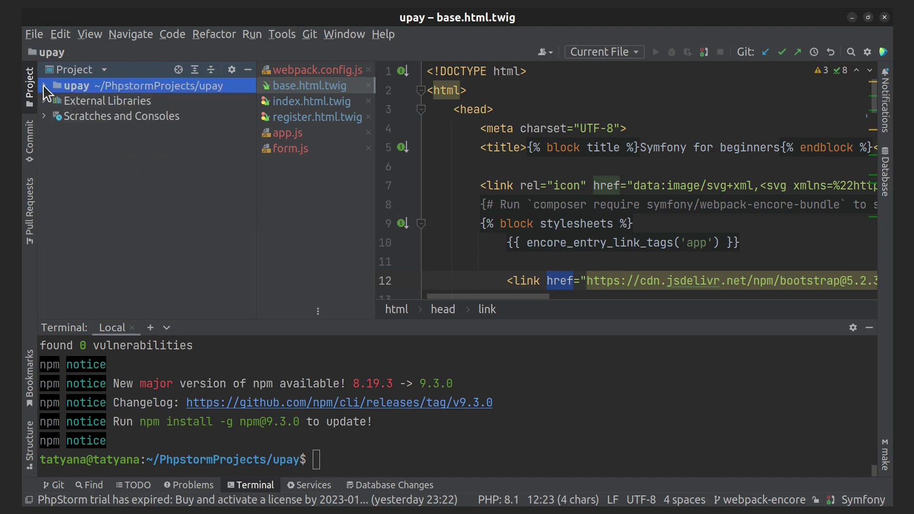
left_click(44, 86)
left_click(55, 100)
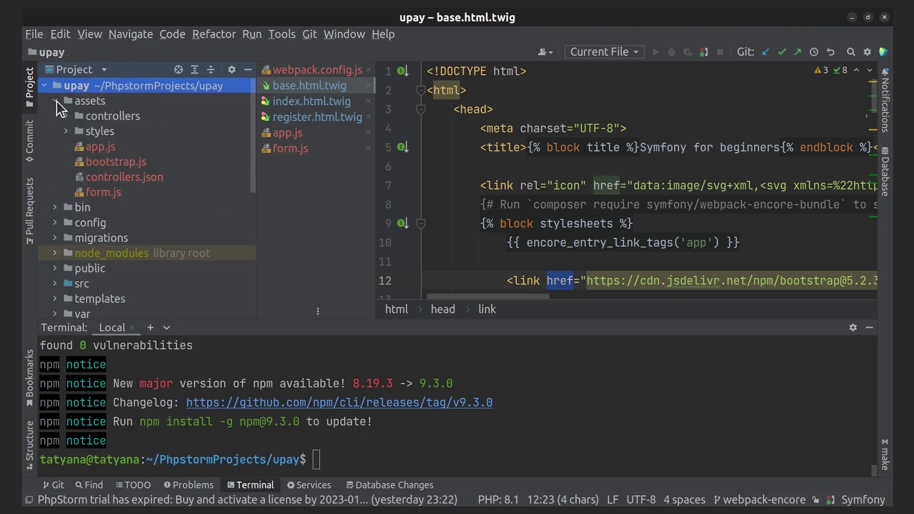
left_click(66, 132)
left_click(109, 146)
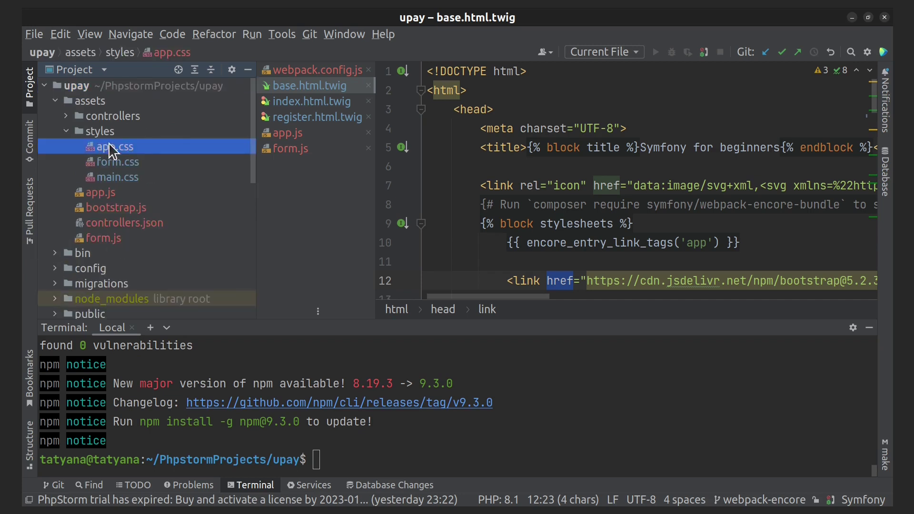
- Refactor-rename app.css to app.scss, updating all 7 references
right_click(137, 152)
mouse_move(182, 247)
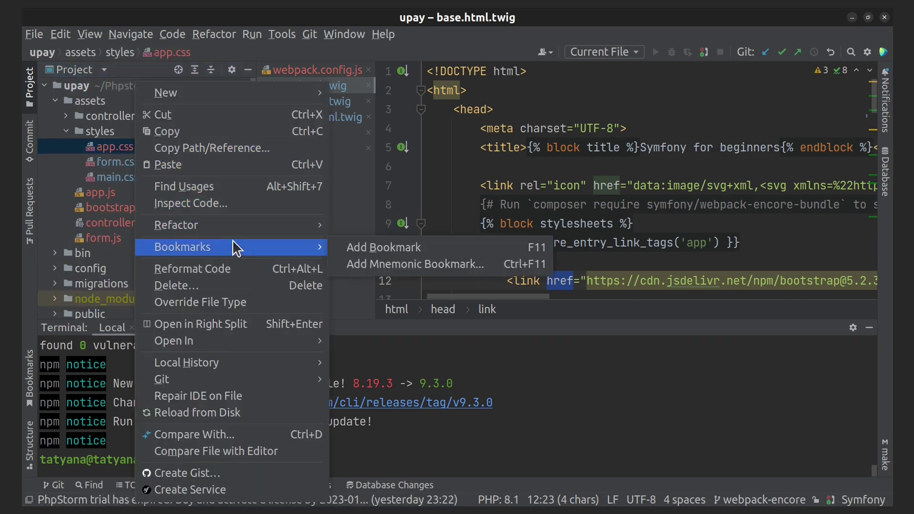
left_click(349, 225)
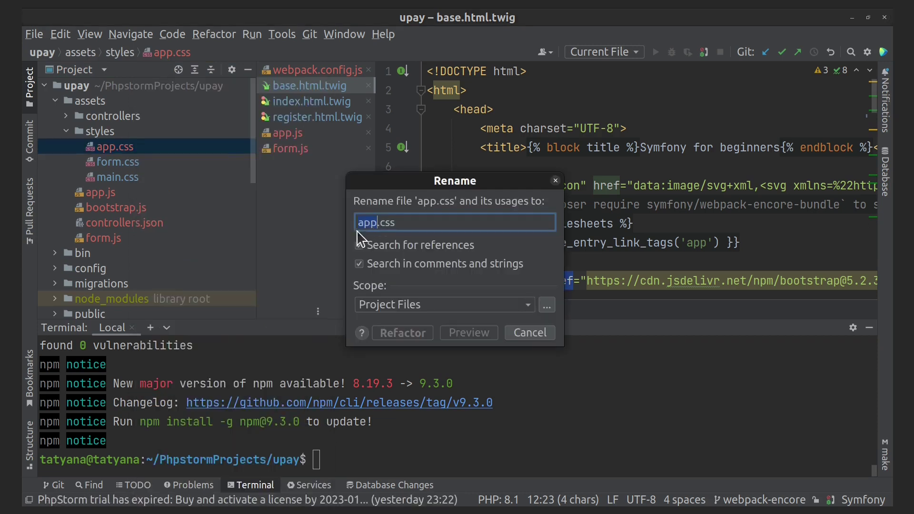
left_click(385, 224)
type("s")
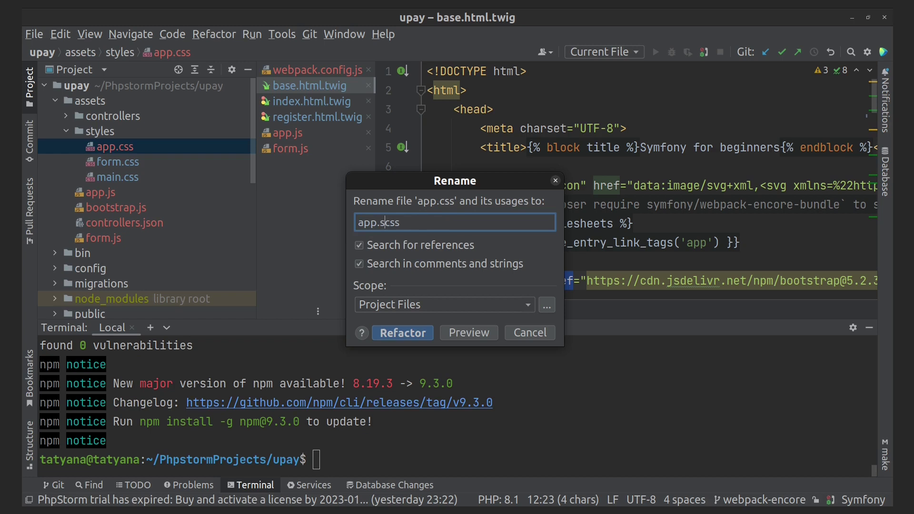
left_click(432, 337)
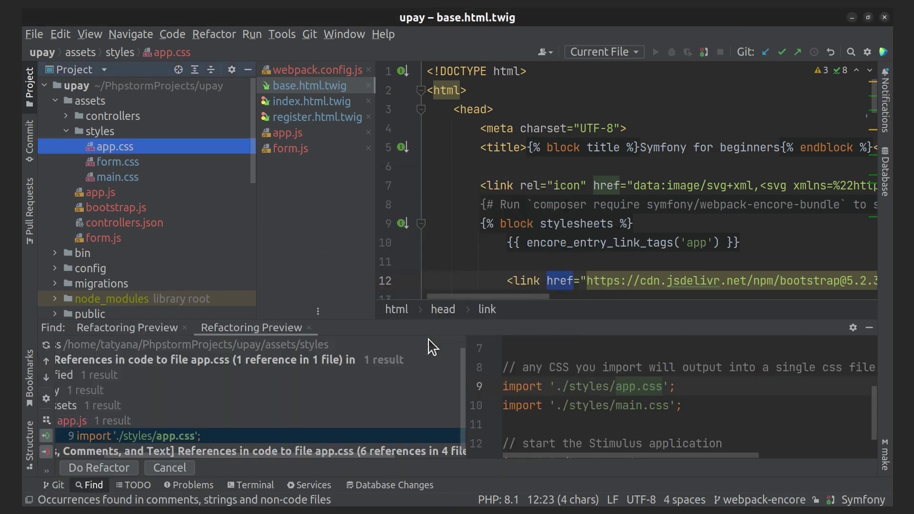
left_click(112, 466)
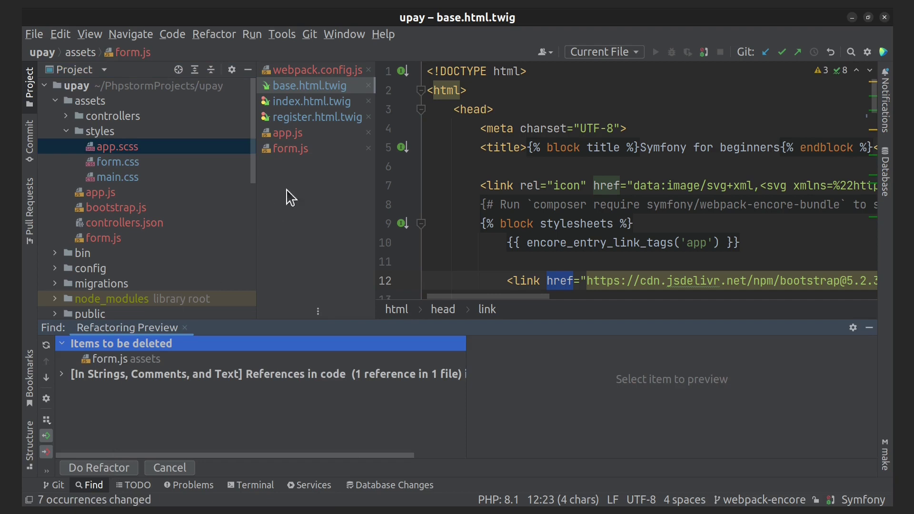
left_click(289, 133)
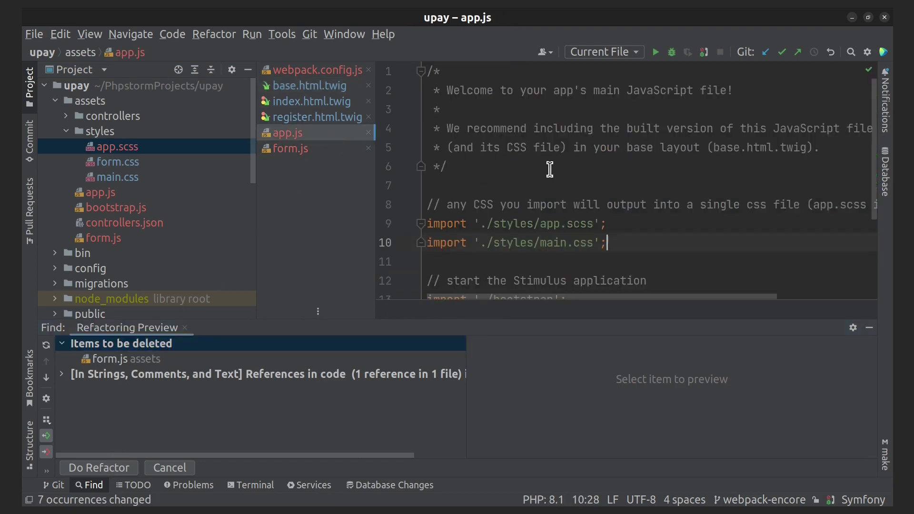
scroll(556, 169, "down", 1)
scroll(582, 179, "down", 3)
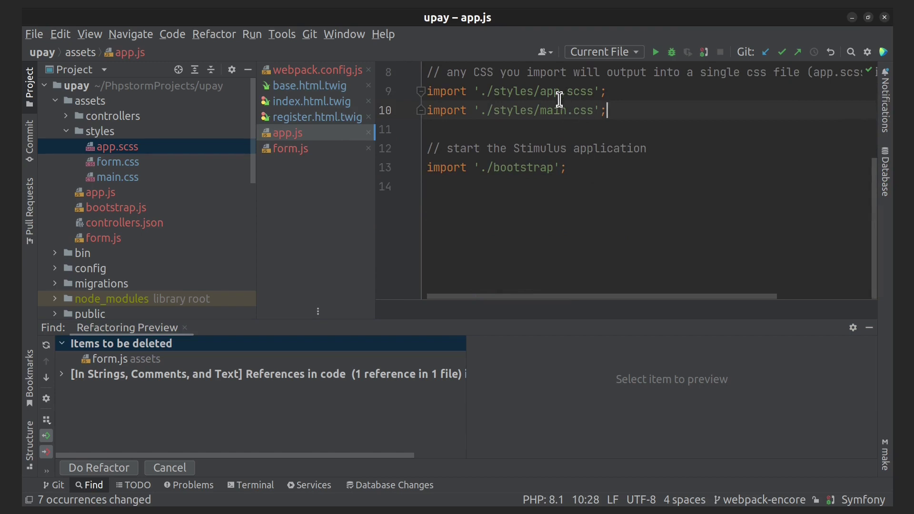
left_click_drag(568, 91, 642, 92)
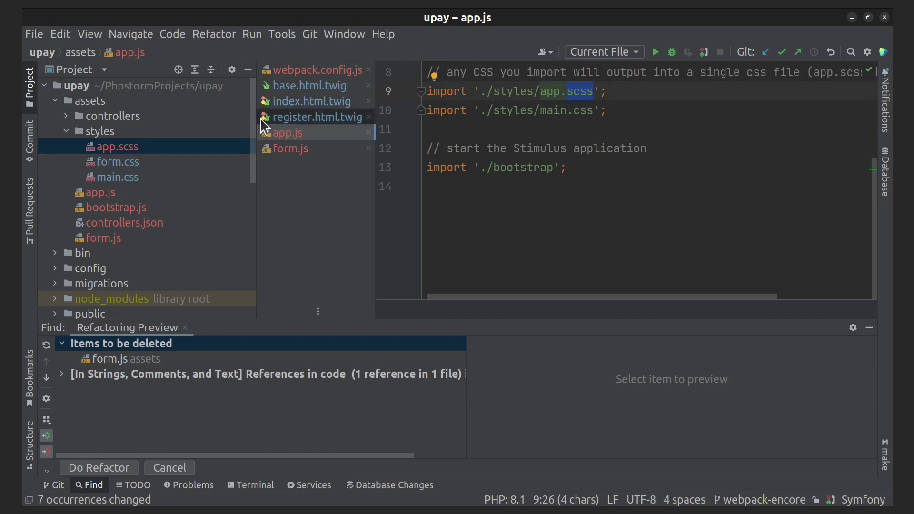
scroll(214, 179, "down", 5)
scroll(212, 179, "down", 2)
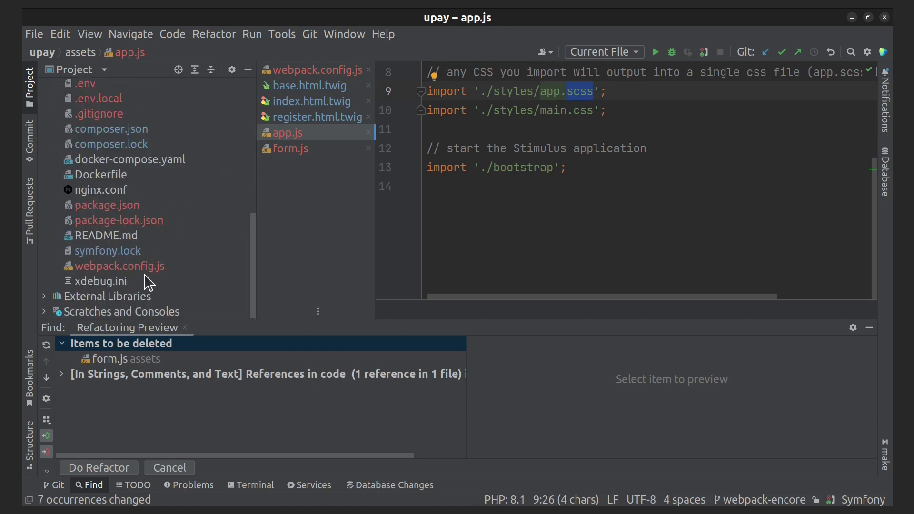
- Uncomment .enableSassLoader() on line 61 of webpack.config.js
double_click(136, 264)
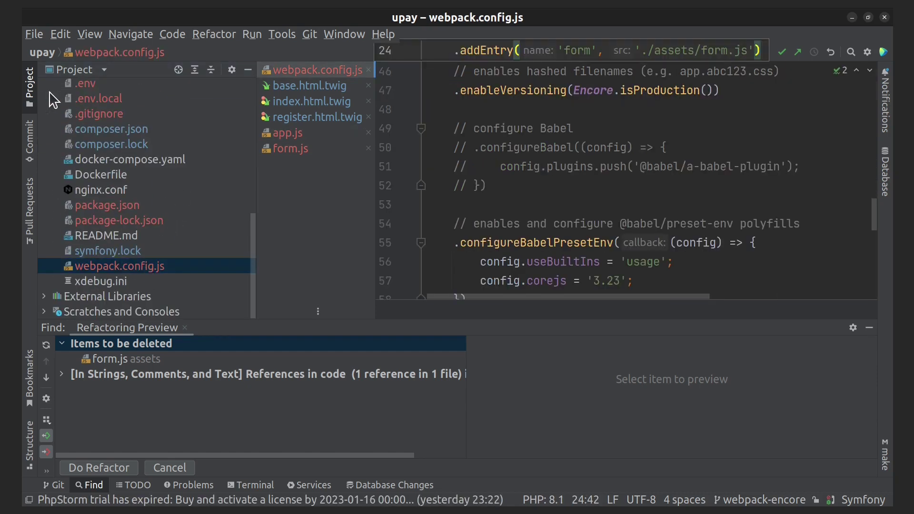
left_click(30, 84)
scroll(403, 148, "down", 3)
scroll(404, 148, "down", 1)
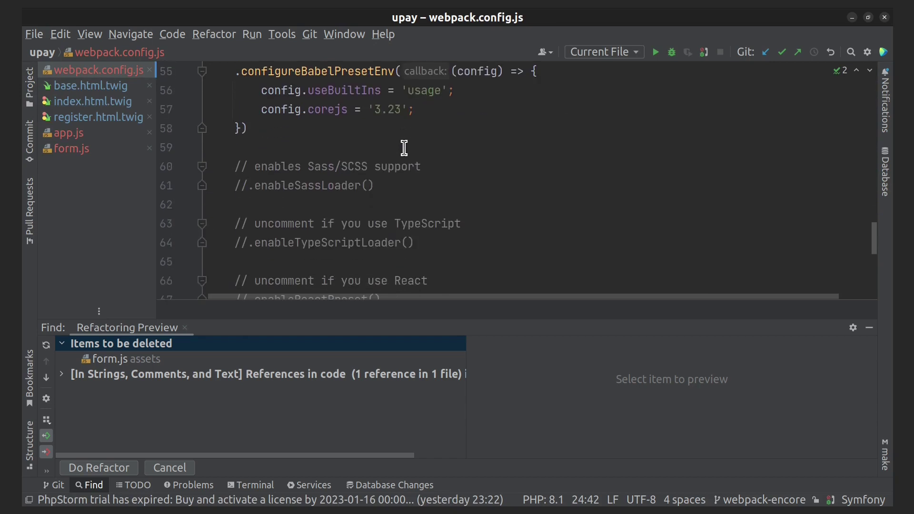
scroll(404, 148, "down", 1)
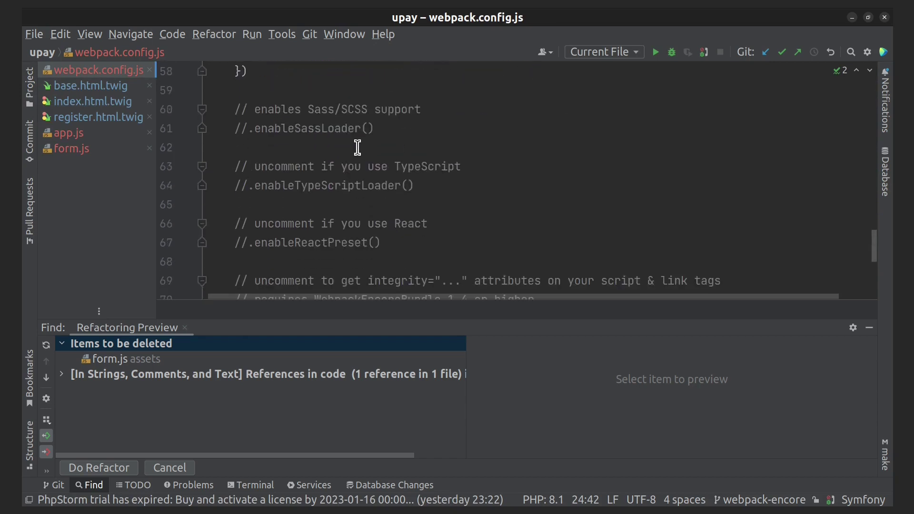
double_click(267, 128)
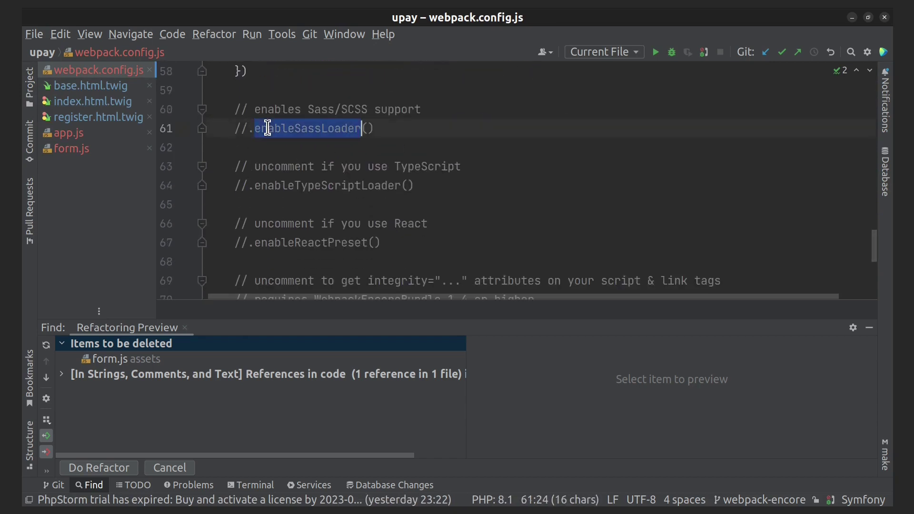
left_click_drag(232, 128, 246, 127)
key("BackSpace")
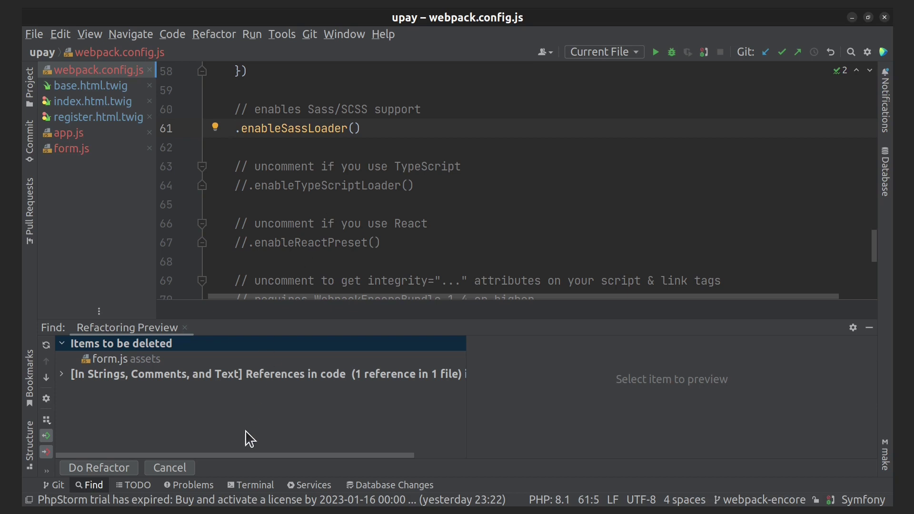
- Run npm run watch in the terminal
left_click(252, 485)
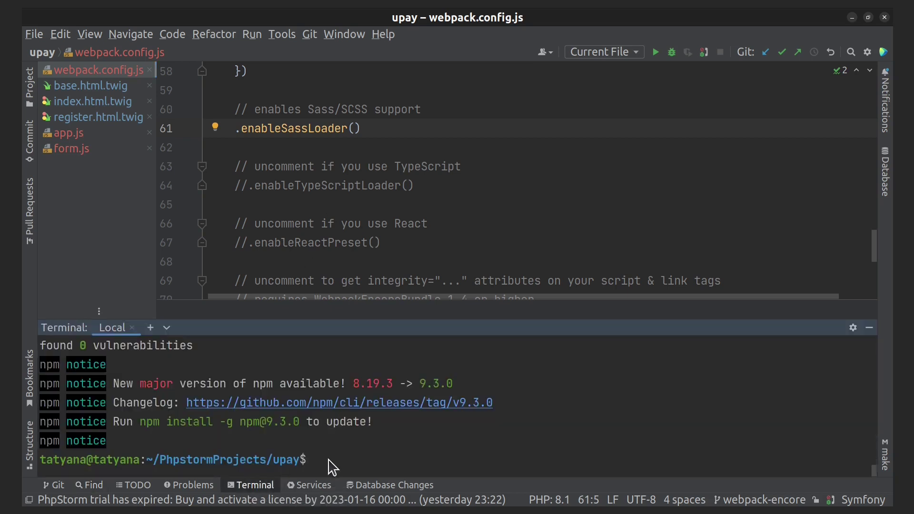
type("sudo npm install bootstrap --save-dev")
key("ctrl+u")
type("npm run watch")
key("Return")
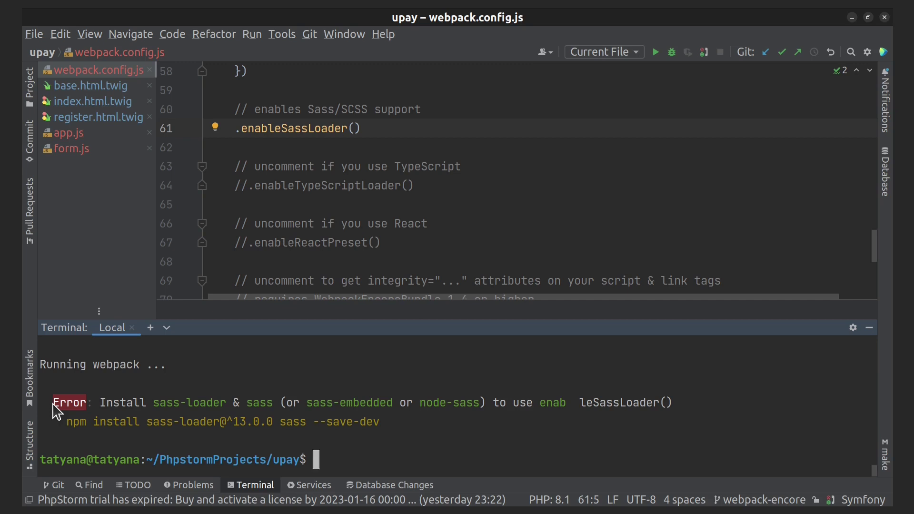
- Install the suggested sass-loader and sass with sudo, then rerun npm run watch successfully
left_click_drag(66, 422, 379, 429)
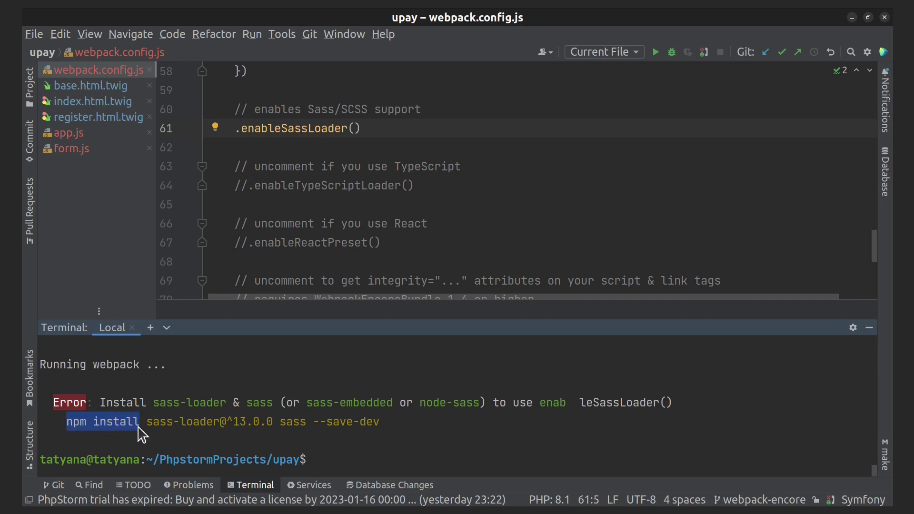
left_click(379, 427)
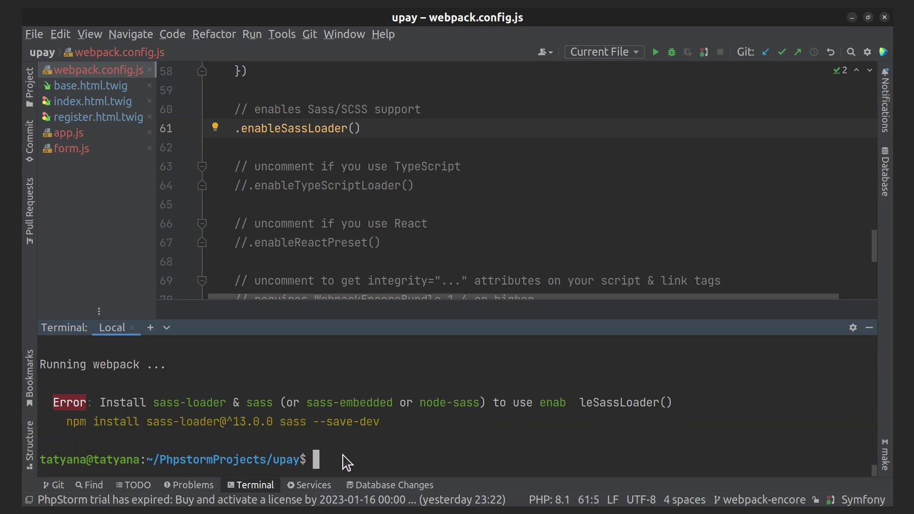
type("npm install sass-loader@^13.0.0 sass --save-dev")
key("Return")
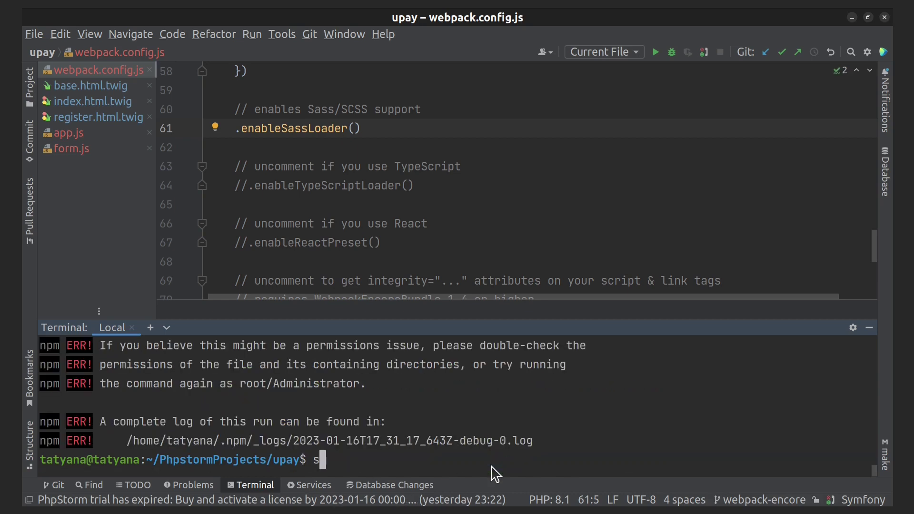
type("udo")
type("npm install sass-loader@^13.0.0 sass --save-dev")
key("Return")
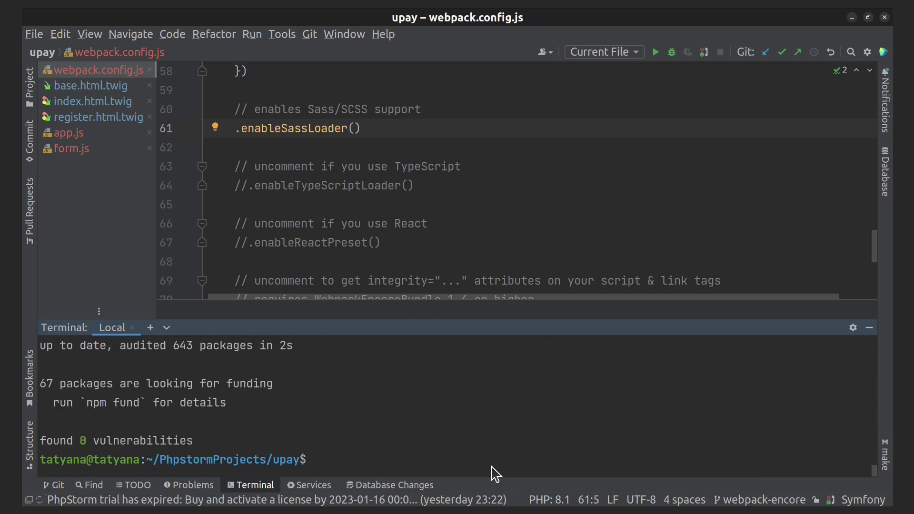
key("Up")
key("Up")
key("Return")
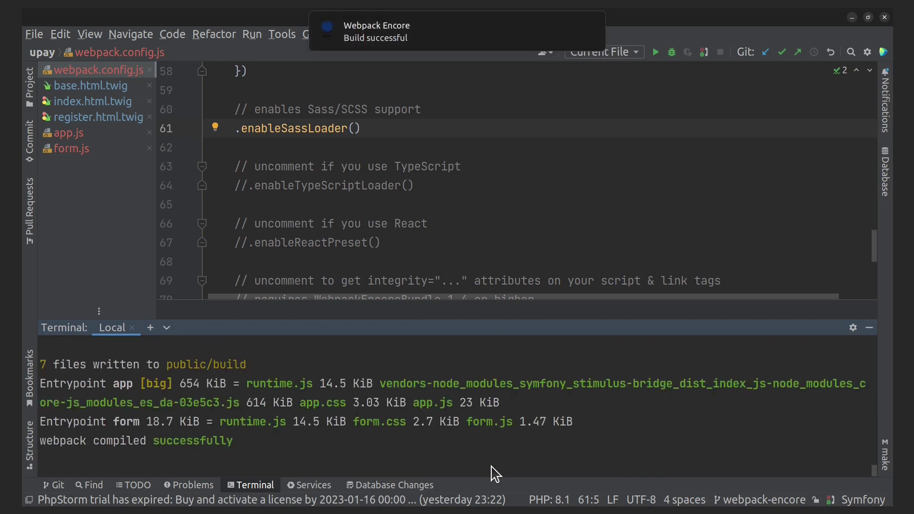
- Delete the bootstrap.min.css link and bootstrap.bundle.min.js script lines from base.html.twig
left_click(122, 86)
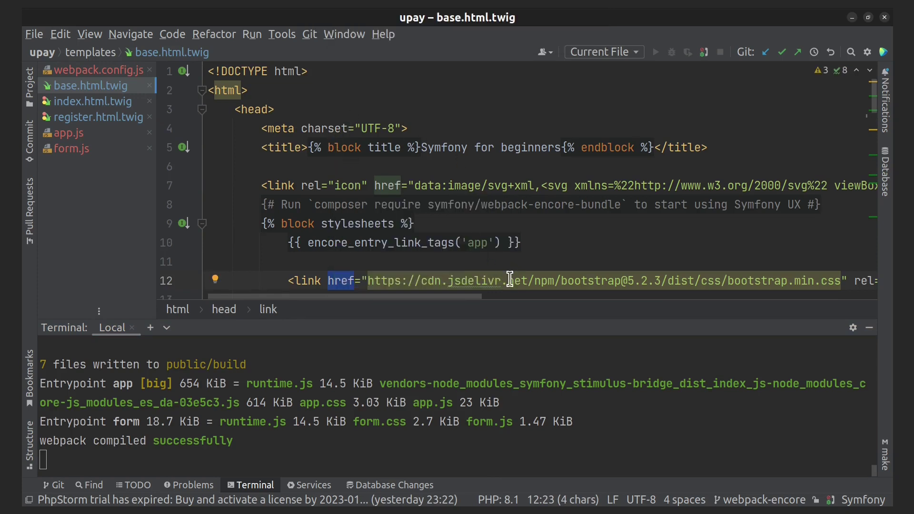
scroll(504, 277, "down", 2)
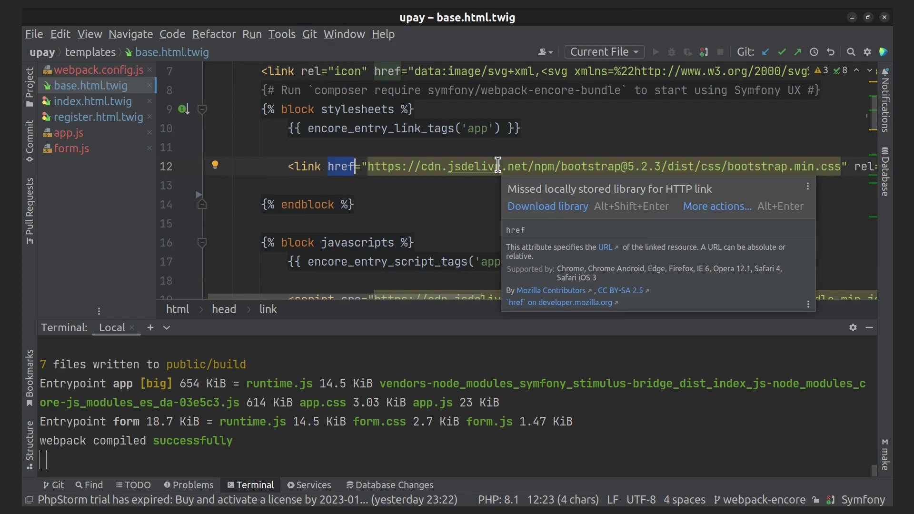
triple_click(498, 165)
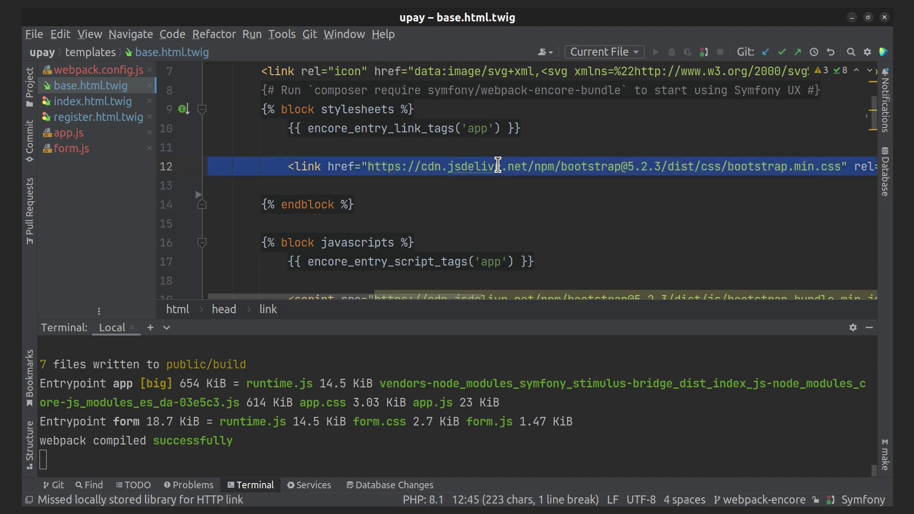
key("BackSpace")
key("BackSpace")
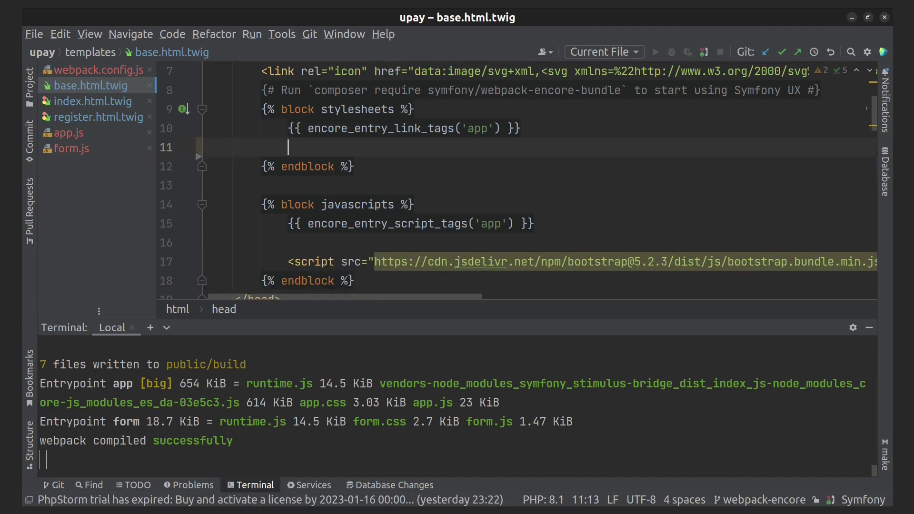
key("BackSpace")
triple_click(492, 244)
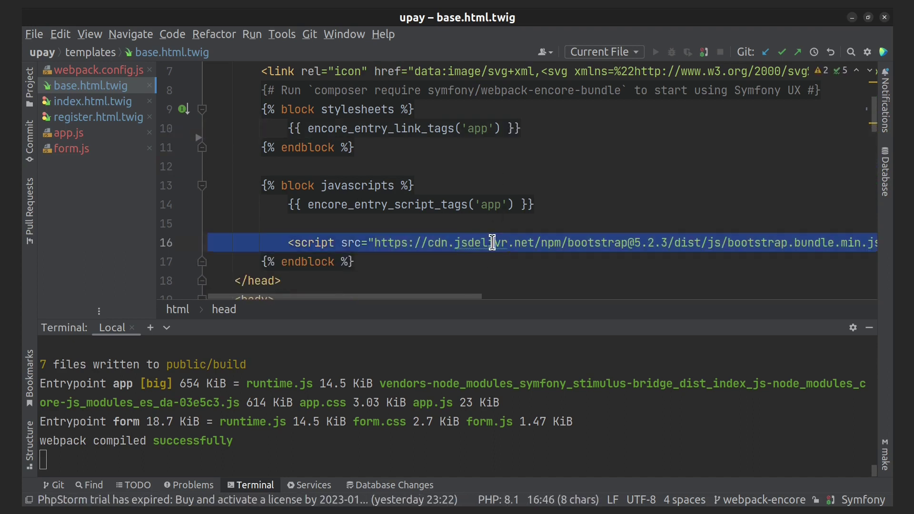
key("BackSpace")
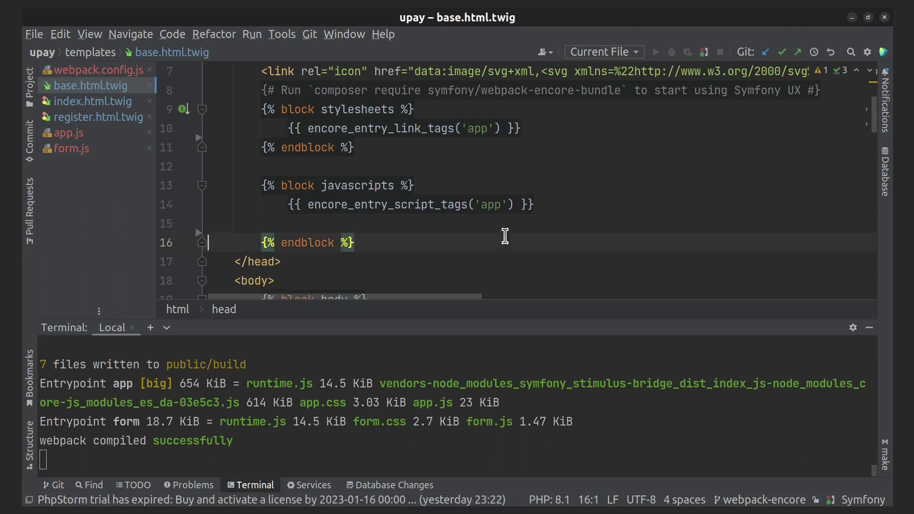
key("BackSpace")
key("Left")
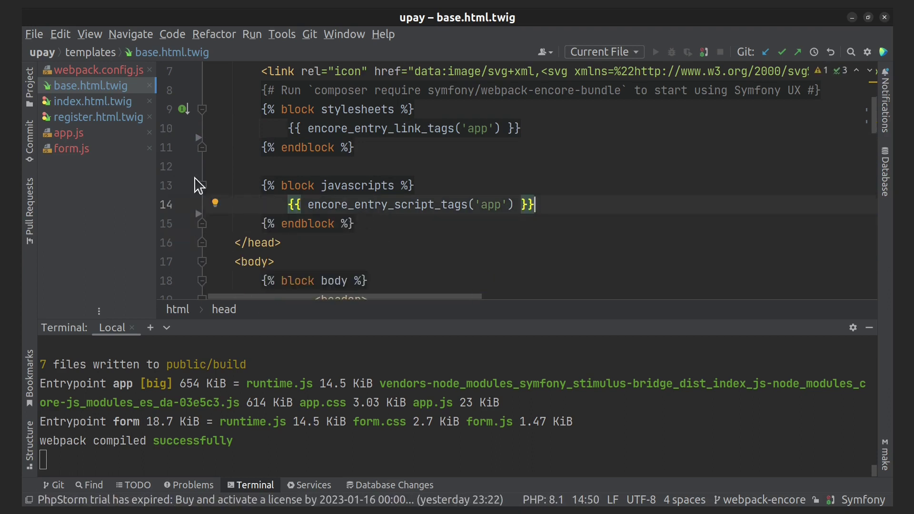
- Open app.scss and add blank lines above the body rule
left_click(29, 96)
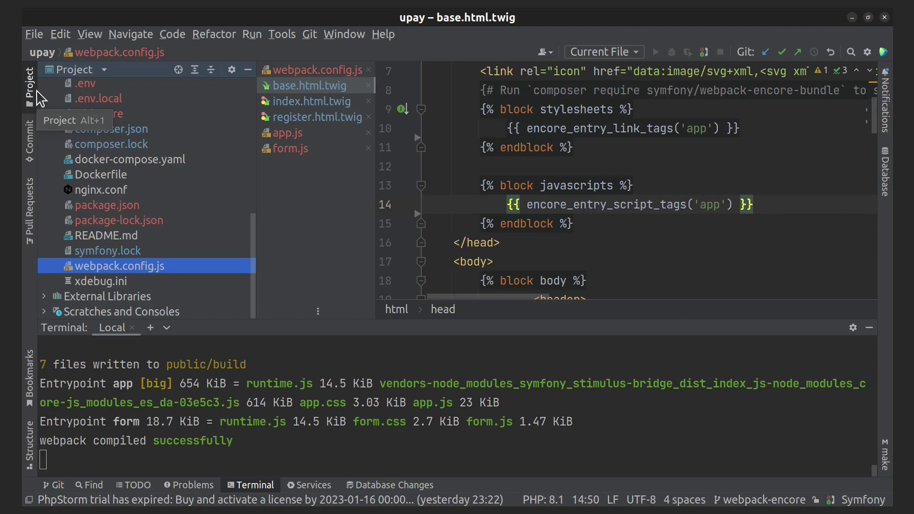
scroll(179, 180, "up", 5)
scroll(181, 182, "up", 5)
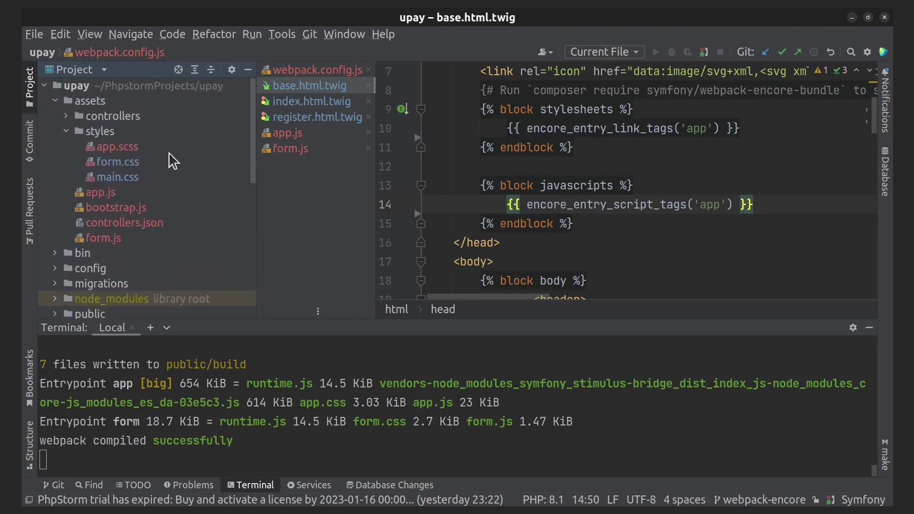
left_click(134, 150)
double_click(134, 148)
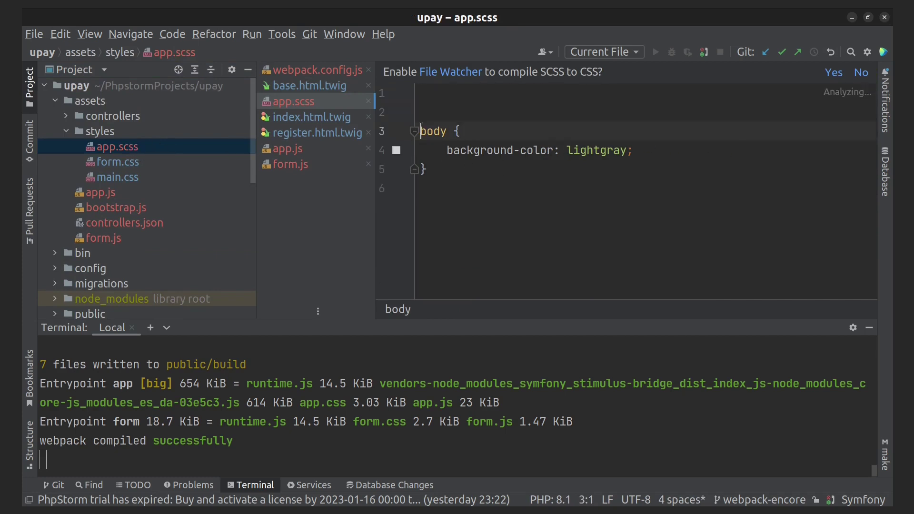
key("Return")
key("Return")
key("Up")
key("Up")
type("@i")
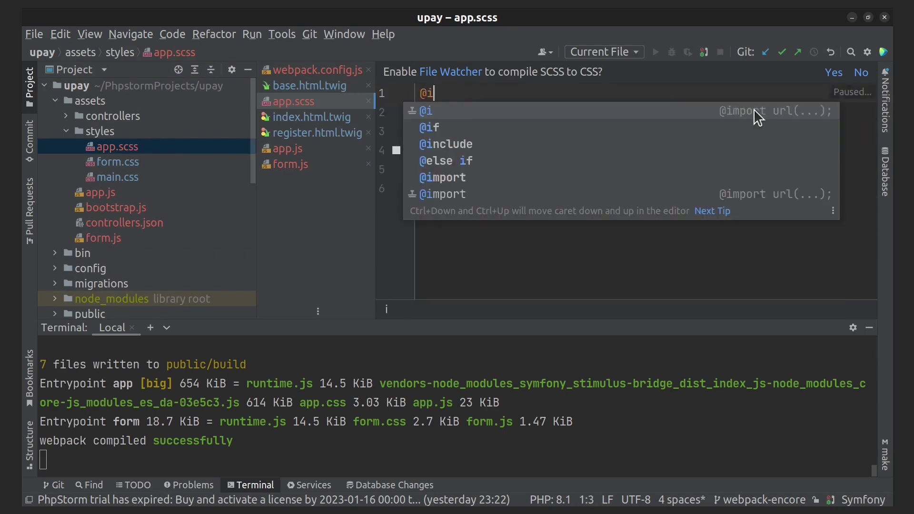
type("mp")
key("Return")
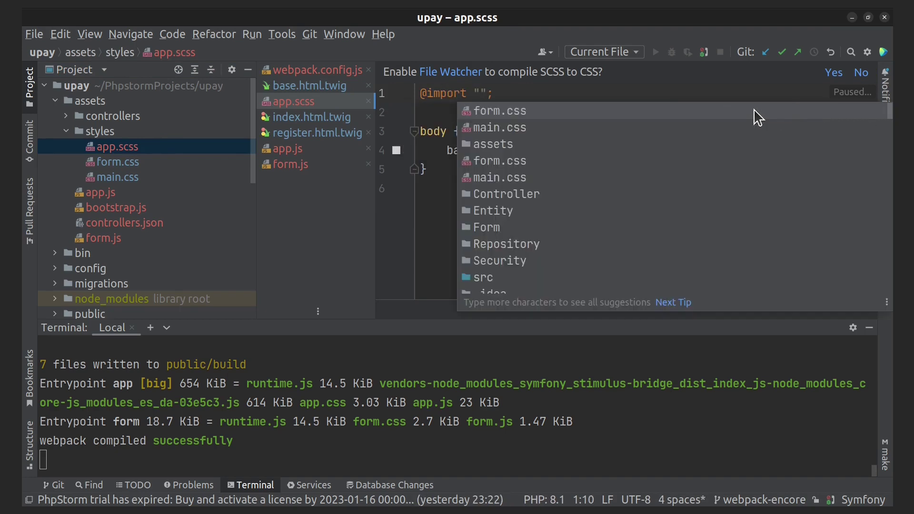
type("~")
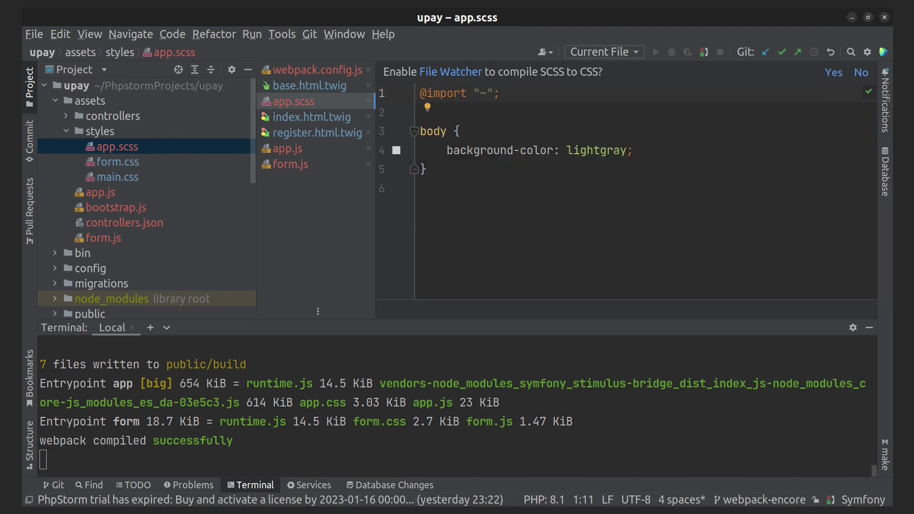
type("boot")
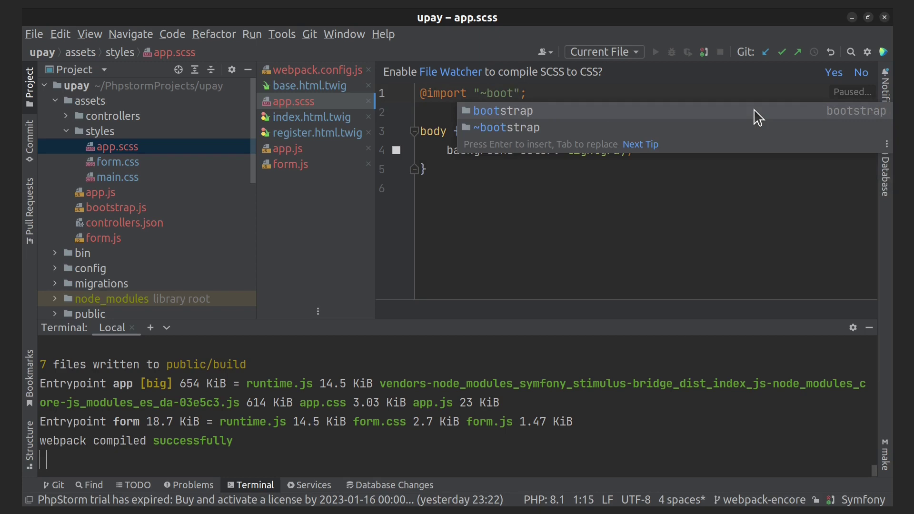
key("Down")
key("Return")
type("/sc")
key("Return")
type("/b")
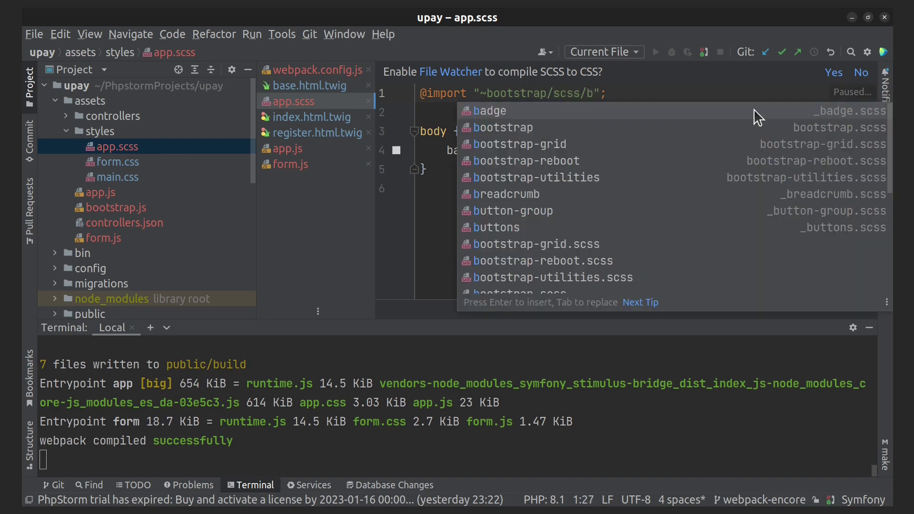
key("Down")
key("Return")
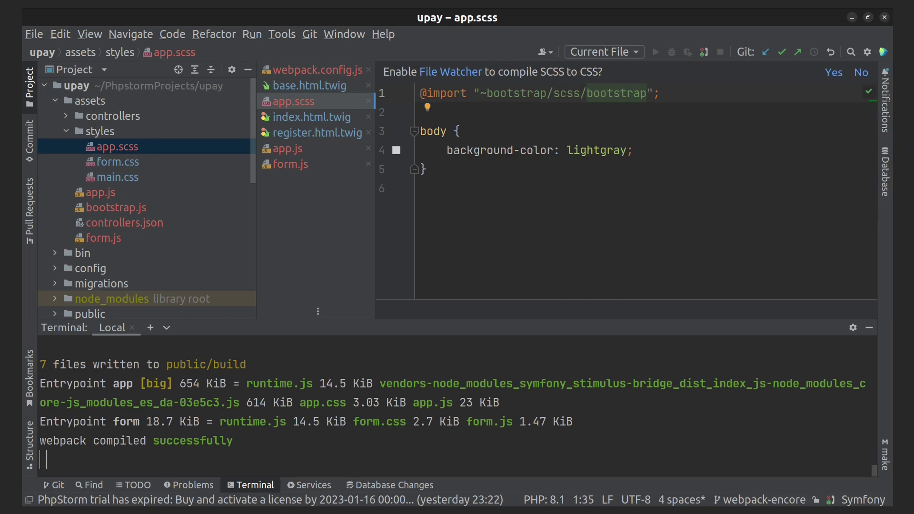
left_click_drag(442, 169, 414, 135)
key("ctrl+c")
key("BackSpace")
key("BackSpace")
key("BackSpace")
- Reload the Upay page, then paste the body rule back into app.scss with a red background
left_click(852, 18)
left_click(73, 43)
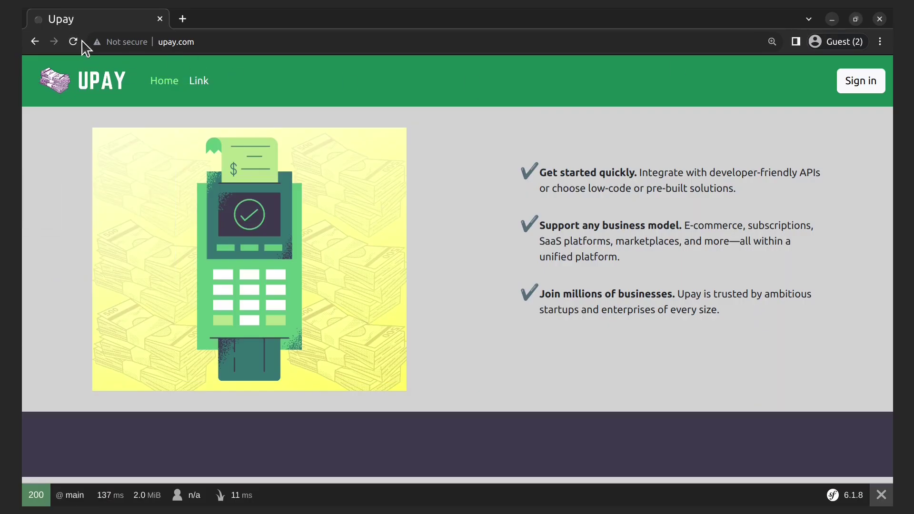
left_click(10, 195)
key("Return")
key("Return")
key("ctrl+v")
double_click(593, 154)
type("re")
key("Return")
- Reload upay.com in Chrome until the red background appears
left_click(11, 78)
left_click(73, 42)
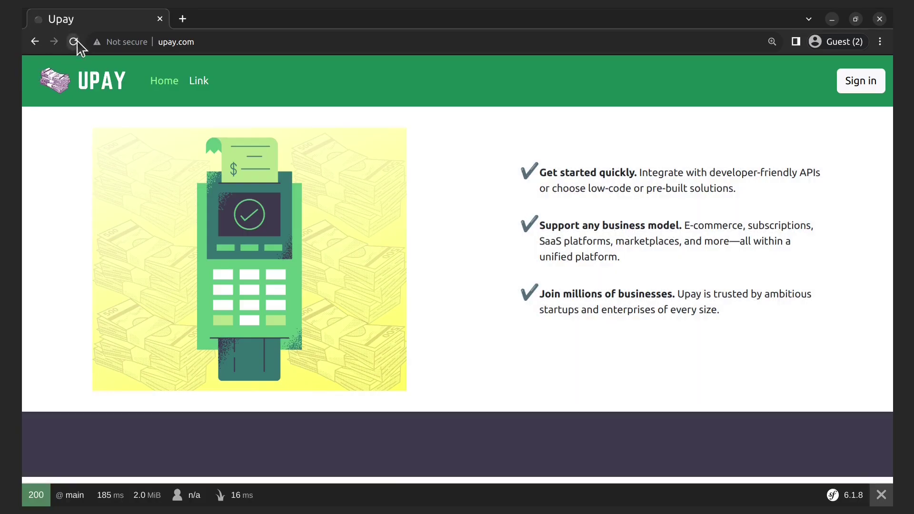
left_click(74, 43)
left_click(74, 41)
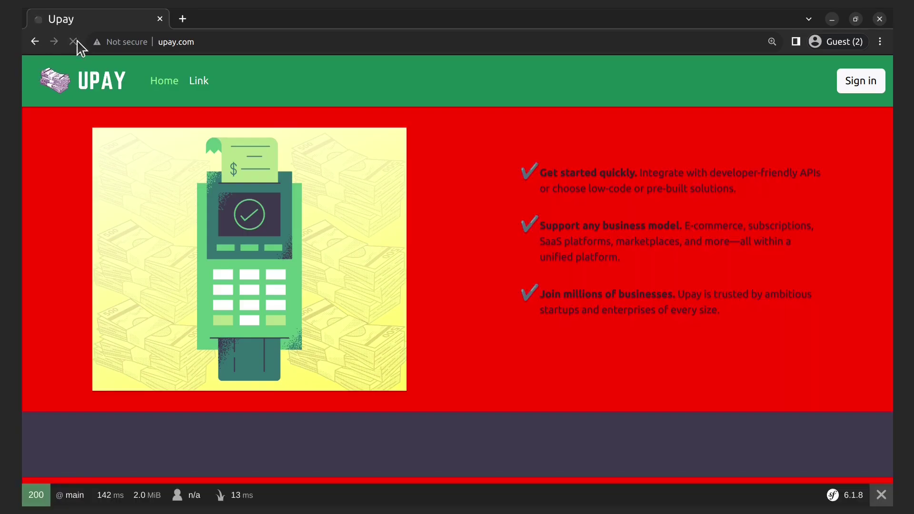
left_click(74, 41)
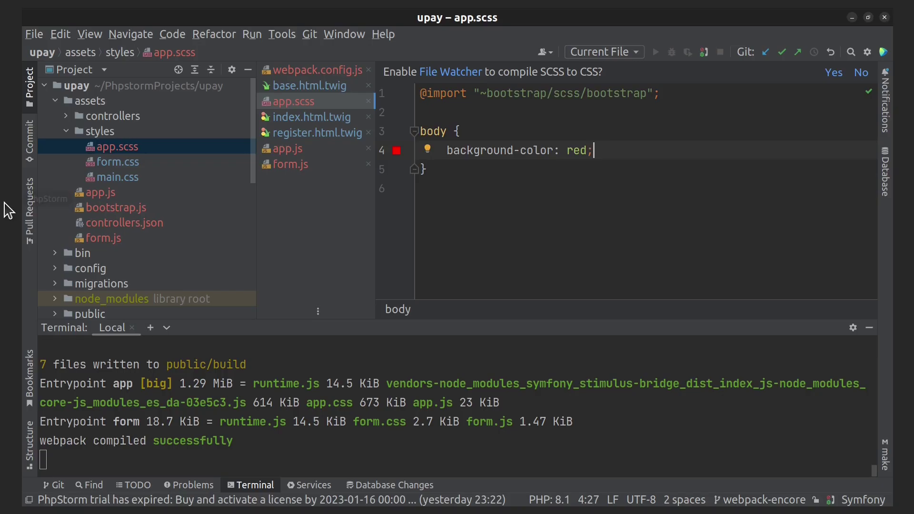
key("alt+Tab")
- Delete the red body rule from app.scss and reload upay.com
left_click_drag(439, 175, 404, 129)
key("BackSpace")
key("BackSpace")
key("BackSpace")
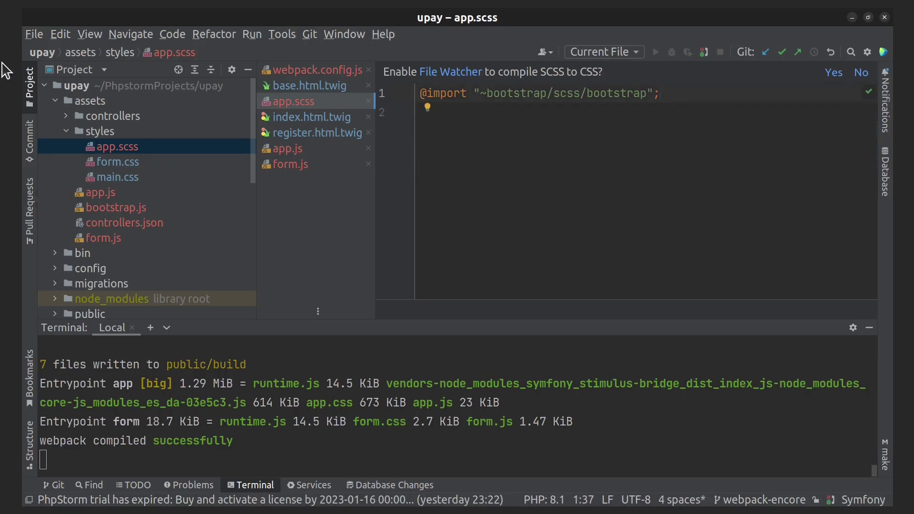
key("alt+Tab")
left_click(108, 72)
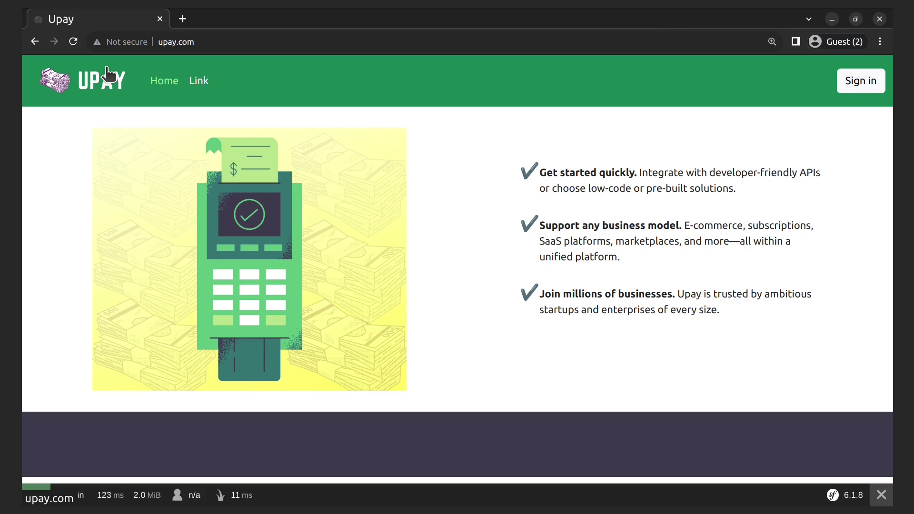
- Search for Bootstrap in a new tab and open its Modal documentation
left_click(183, 20)
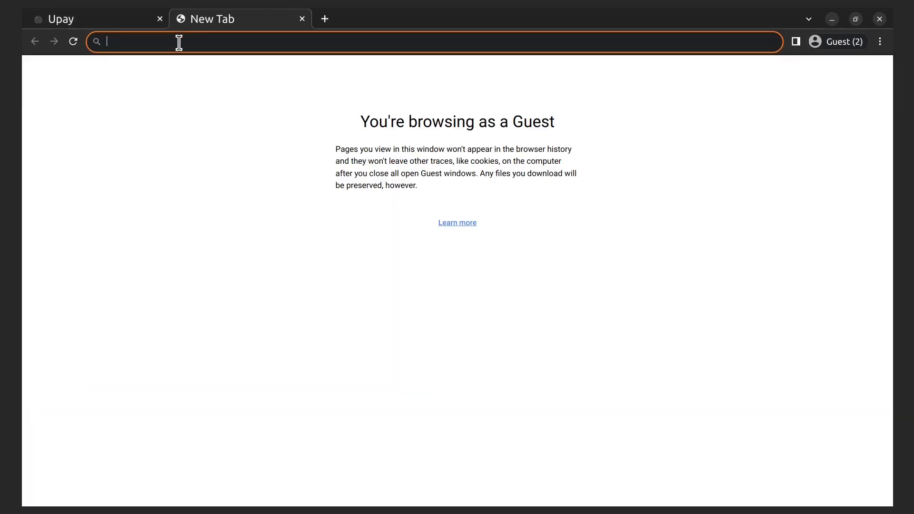
type("Boo")
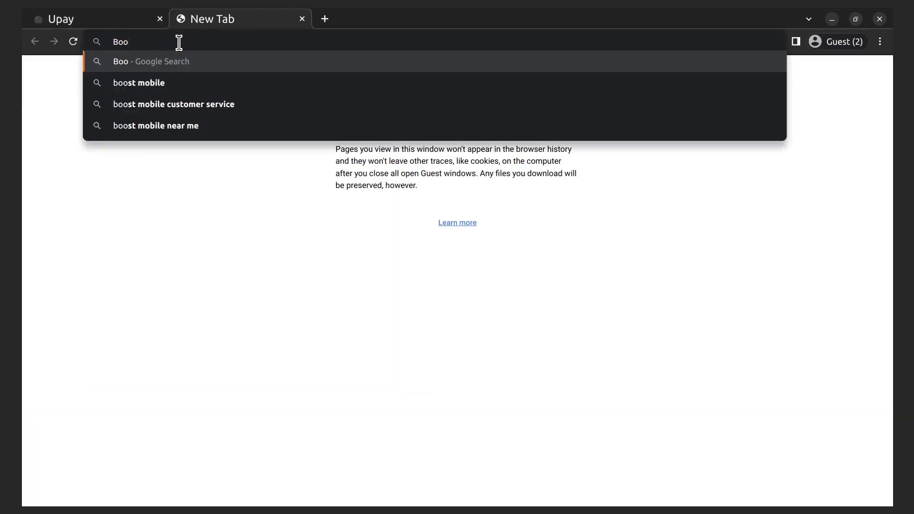
type("tstrap")
key("Return")
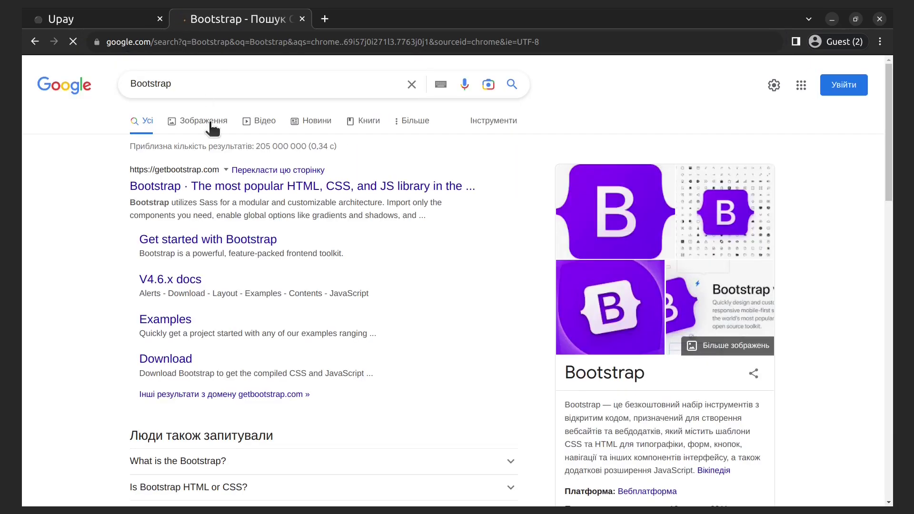
left_click(206, 185)
left_click(123, 76)
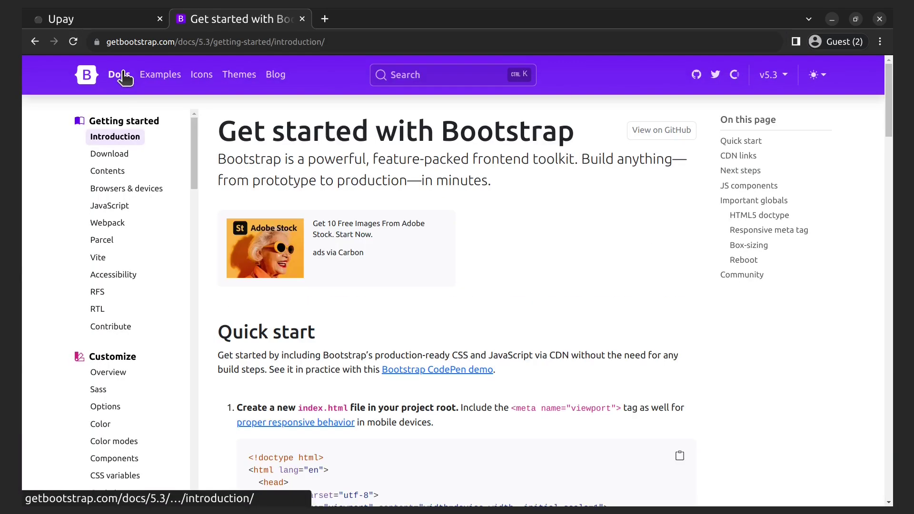
scroll(148, 232, "down", 2)
scroll(148, 235, "down", 3)
scroll(148, 236, "down", 2)
scroll(148, 235, "down", 3)
scroll(148, 234, "down", 3)
scroll(149, 176, "down", 1)
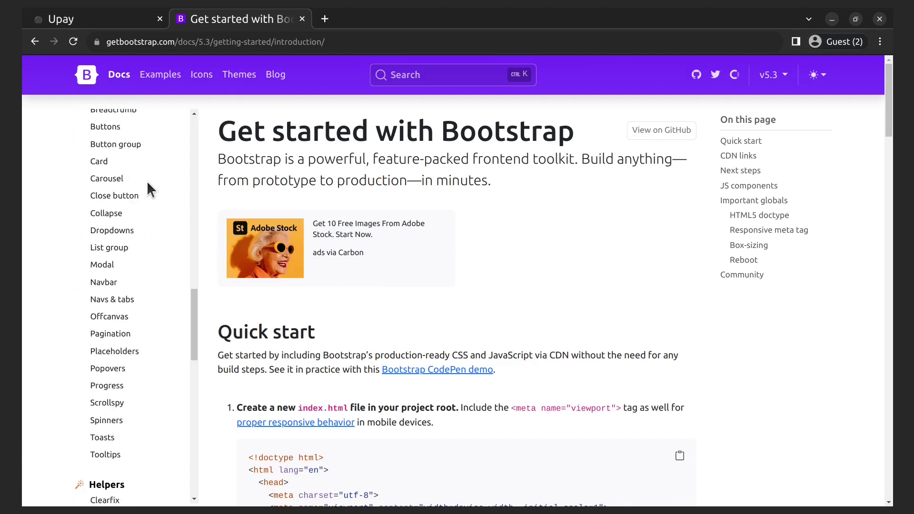
left_click(102, 265)
scroll(334, 279, "down", 2)
scroll(334, 276, "down", 4)
scroll(333, 275, "down", 4)
scroll(334, 276, "down", 2)
scroll(333, 276, "down", 1)
scroll(334, 275, "down", 5)
scroll(334, 275, "down", 2)
- Preview and close the live demo modal, then copy its example code
left_click(331, 242)
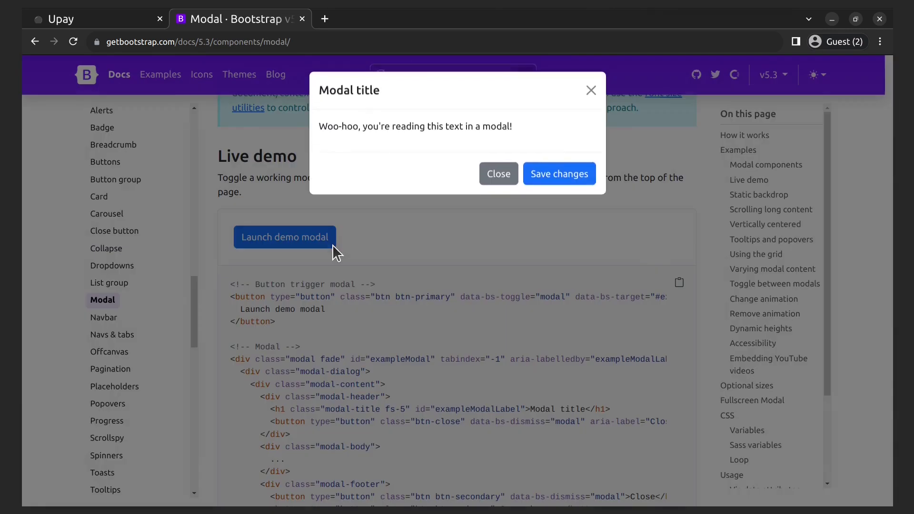
left_click(591, 91)
left_click(679, 282)
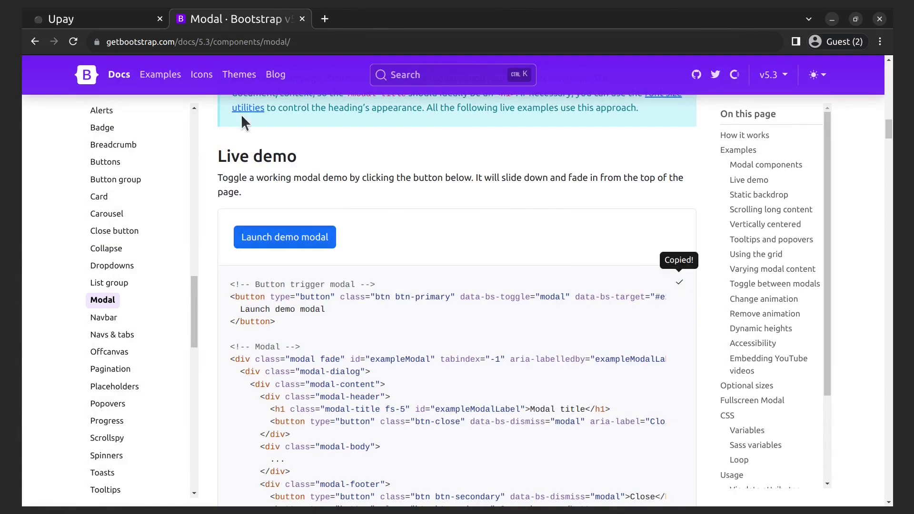
- Bring up base.html.twig in the editor and hide the Project and Terminal panels
left_click(3, 244)
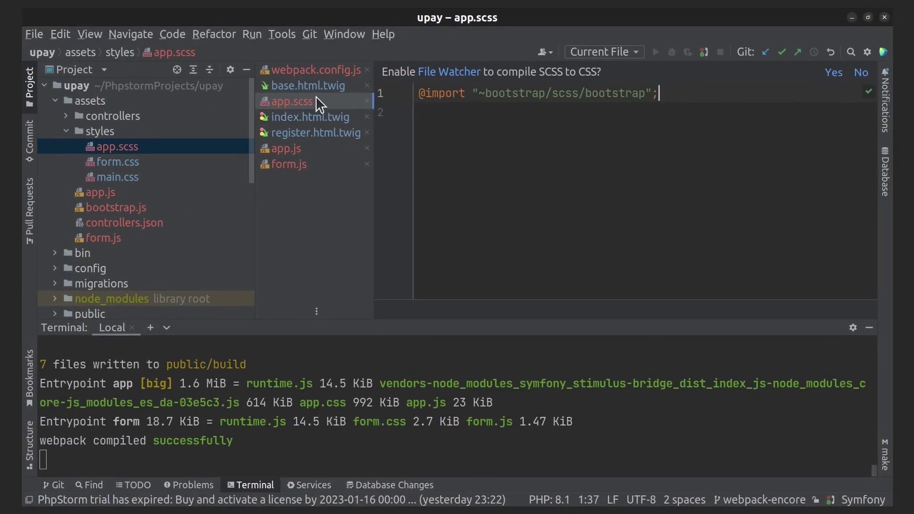
left_click(321, 87)
scroll(557, 107, "down", 2)
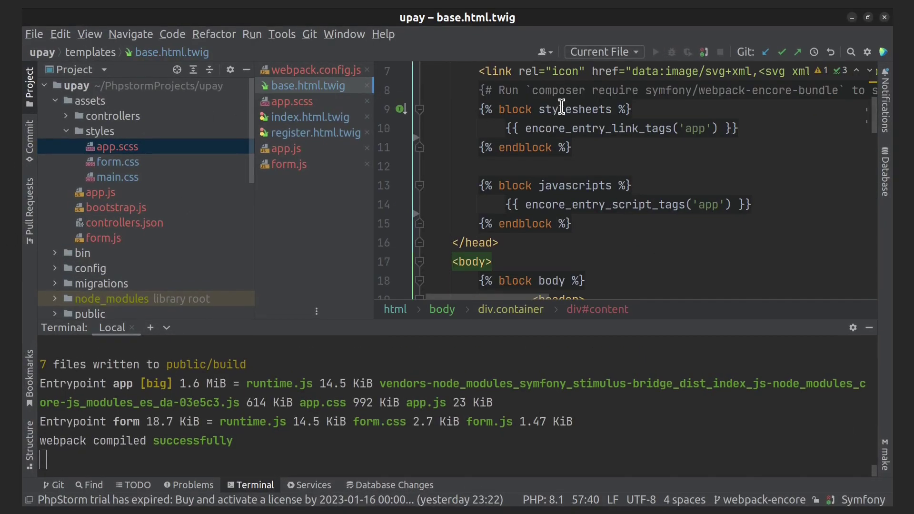
left_click(29, 86)
left_click(869, 327)
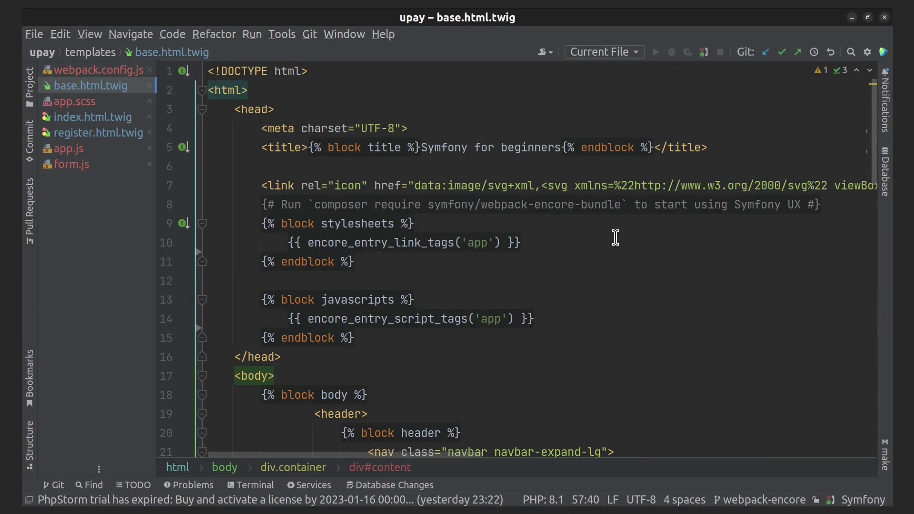
scroll(604, 245, "down", 2)
scroll(429, 157, "down", 3)
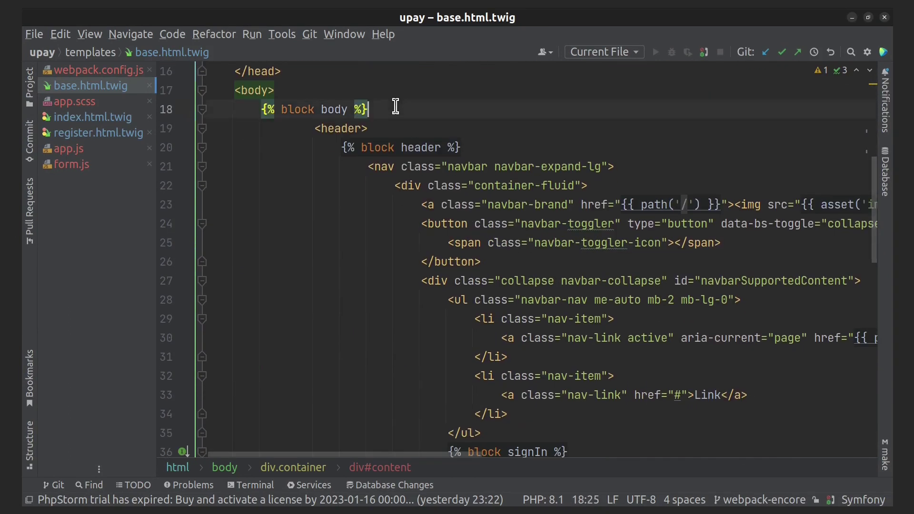
- Paste the copied Bootstrap modal markup on a new line after {% block body %}
left_click(393, 109)
key("Return")
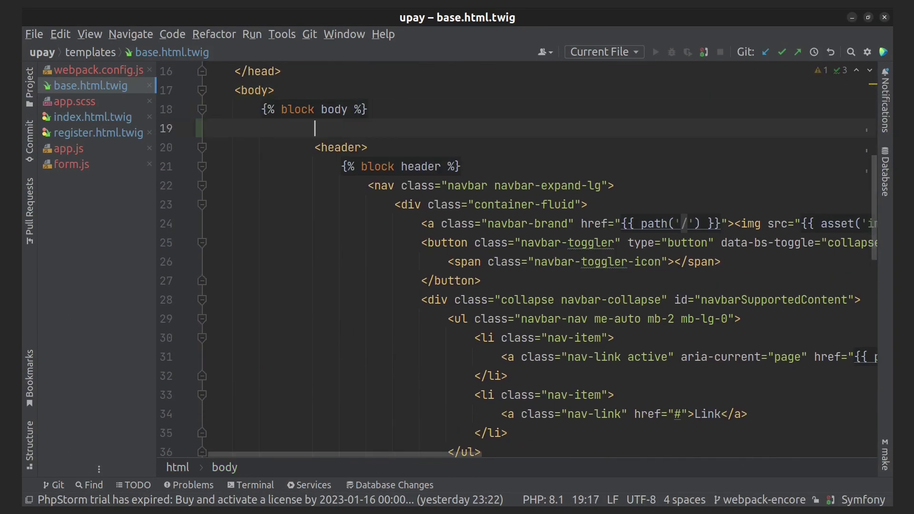
key("ctrl+v")
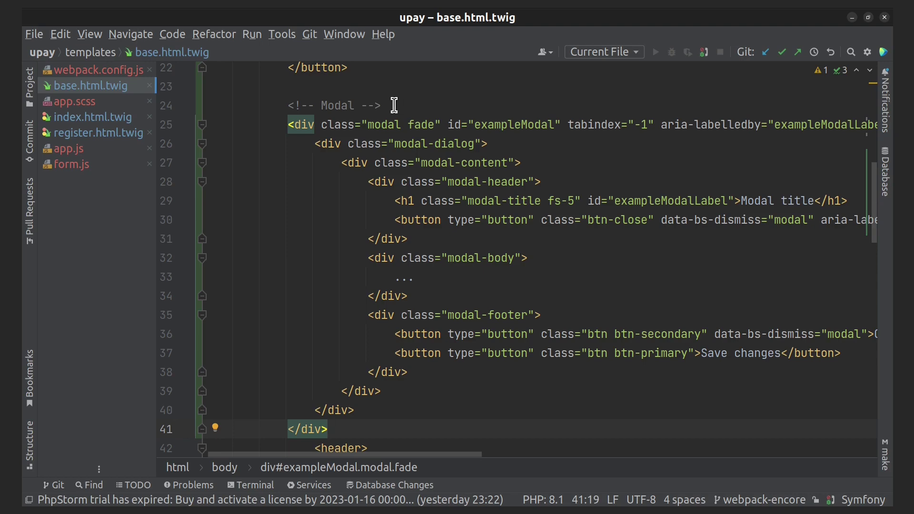
- Reload the Upay tab in Chrome to show the Launch demo modal button, then return to PhpStorm
left_click(852, 17)
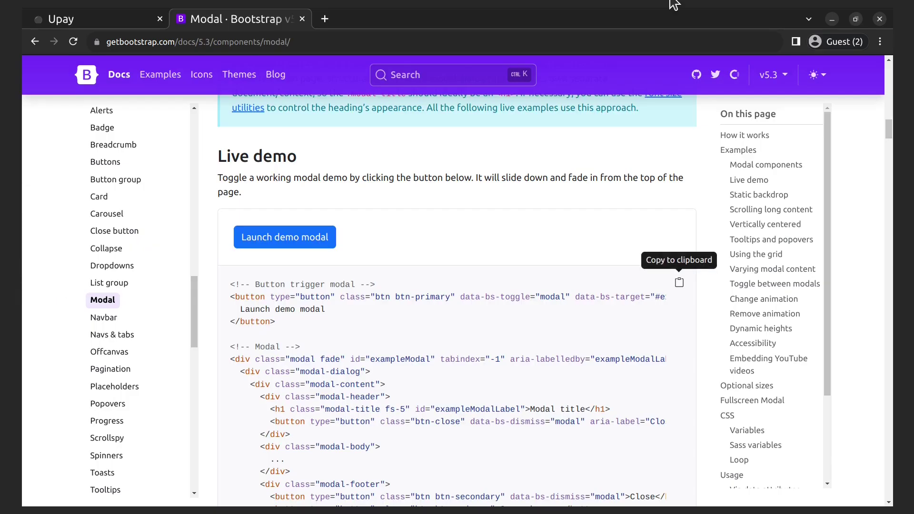
left_click(119, 24)
left_click(73, 41)
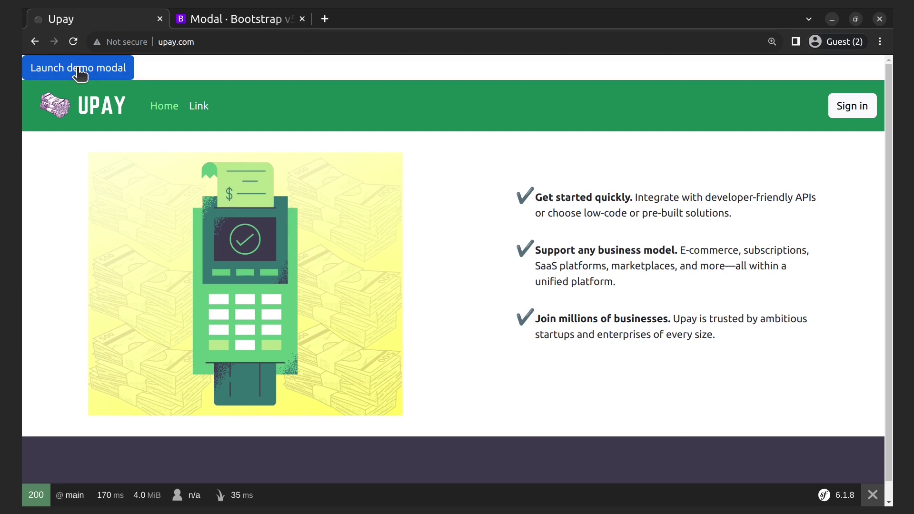
left_click(4, 248)
left_click(250, 486)
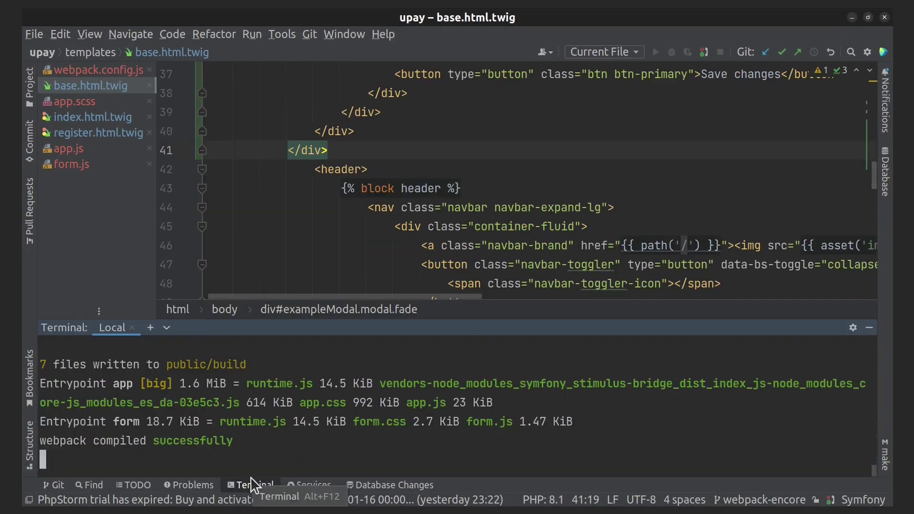
key("ctrl+c")
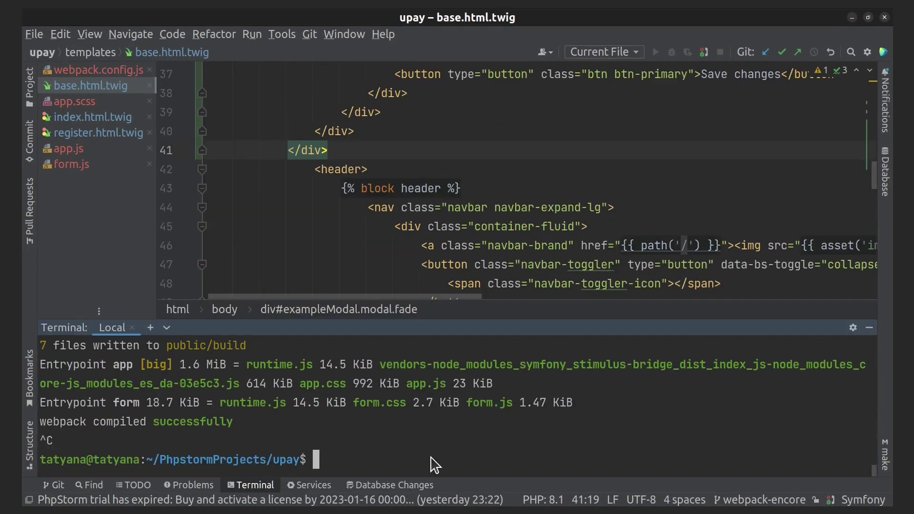
type("npm install ")
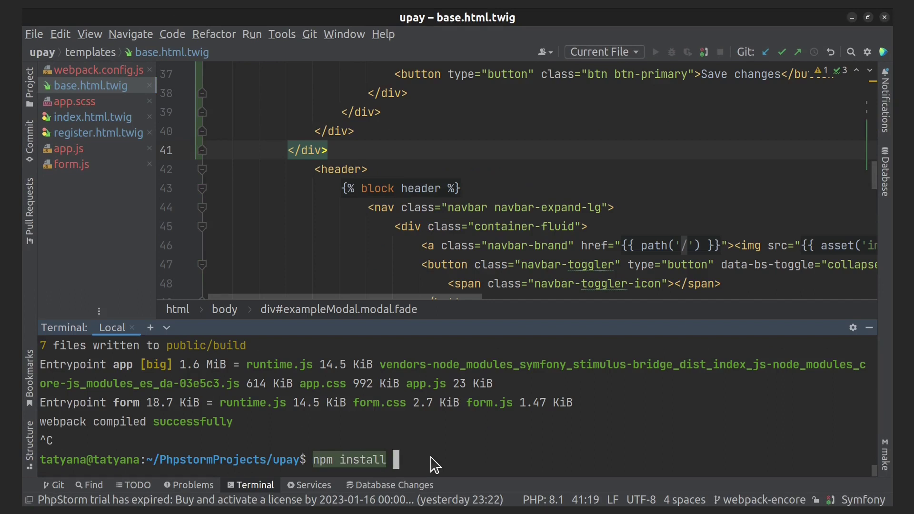
type("jquery @")
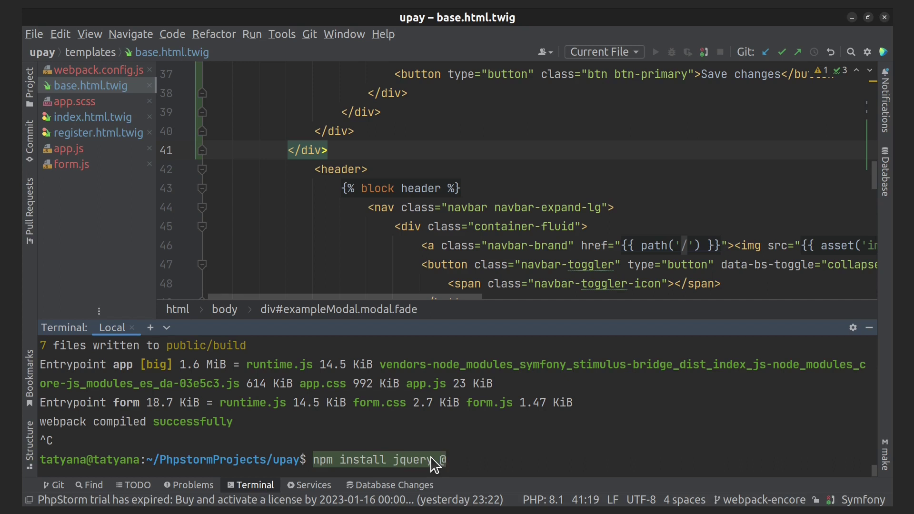
type("popperjs")
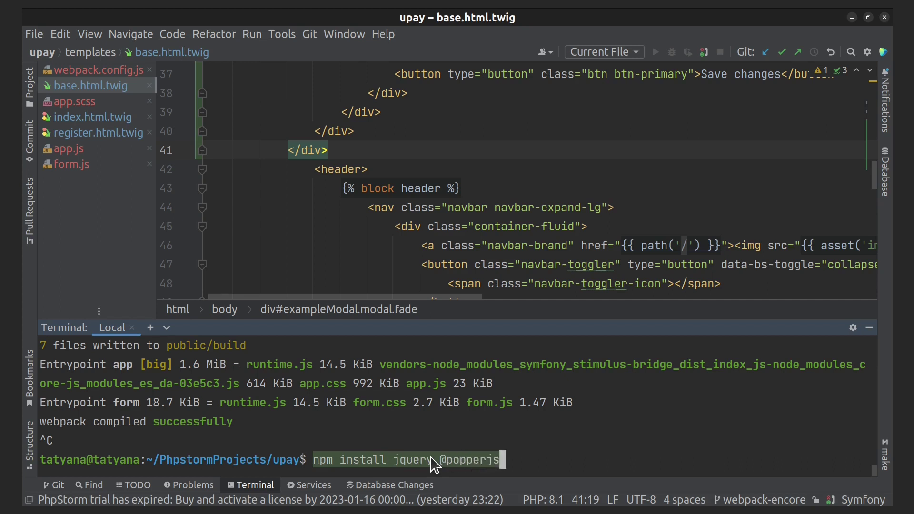
type("/core --")
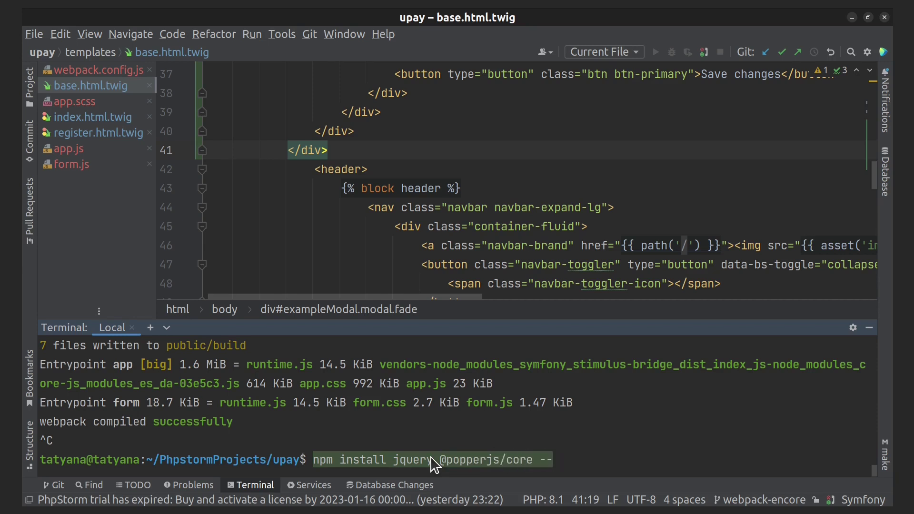
type("save-")
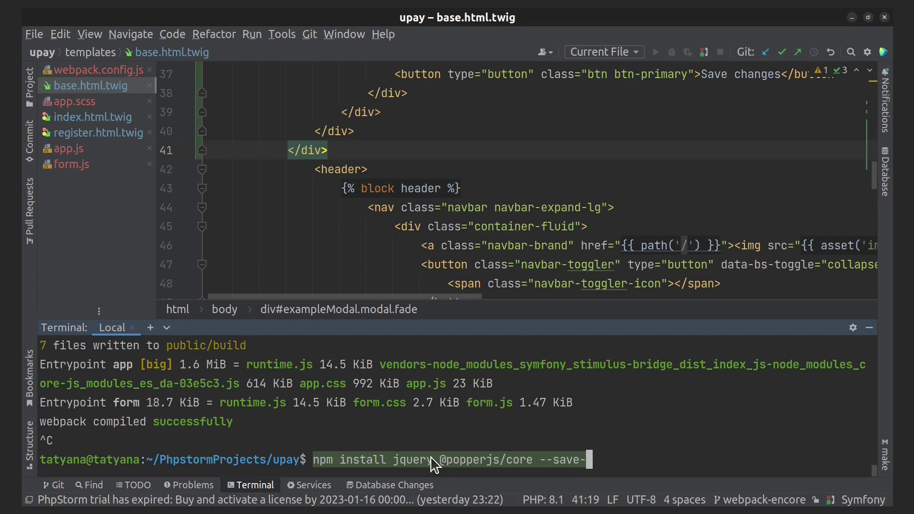
type("de")
type("v")
key("Left")
key("Left")
key("Left")
key("Left")
key("Left")
key("Left")
key("Left")
key("Left")
key("Left")
type("sudo")
key("Right")
key("Right")
key("Right")
key("Right")
key("Right")
key("Right")
key("Right")
key("Right")
key("Right")
key("Right")
key("Return")
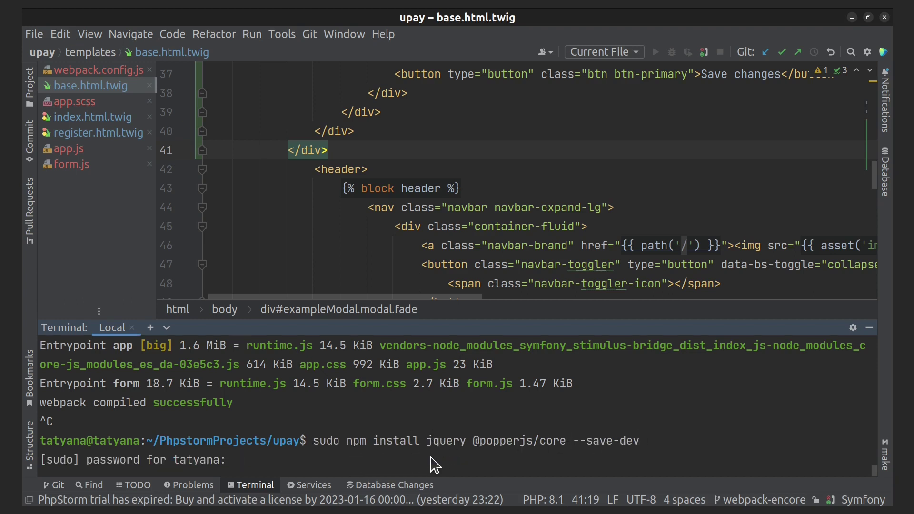
key("Return")
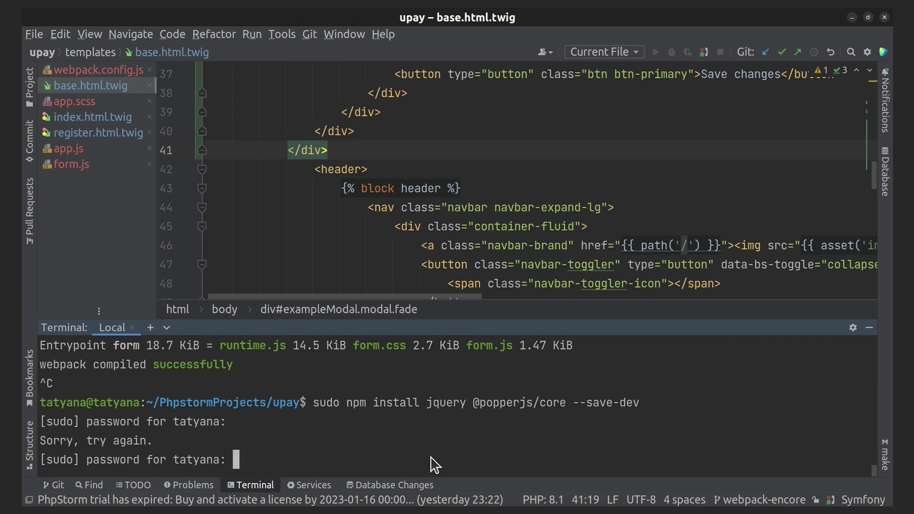
key("Return")
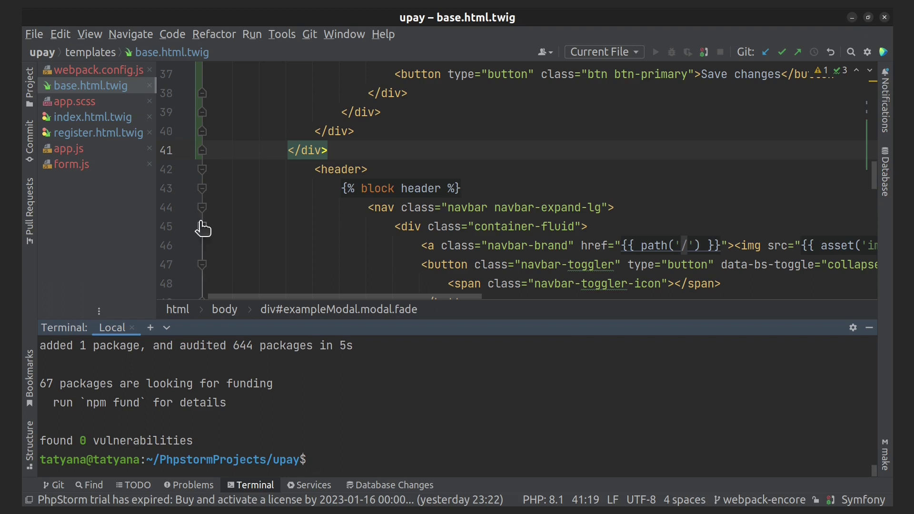
- Add require('bootstrap'); to app.js below the main.css import, separated by a blank line
left_click(48, 149)
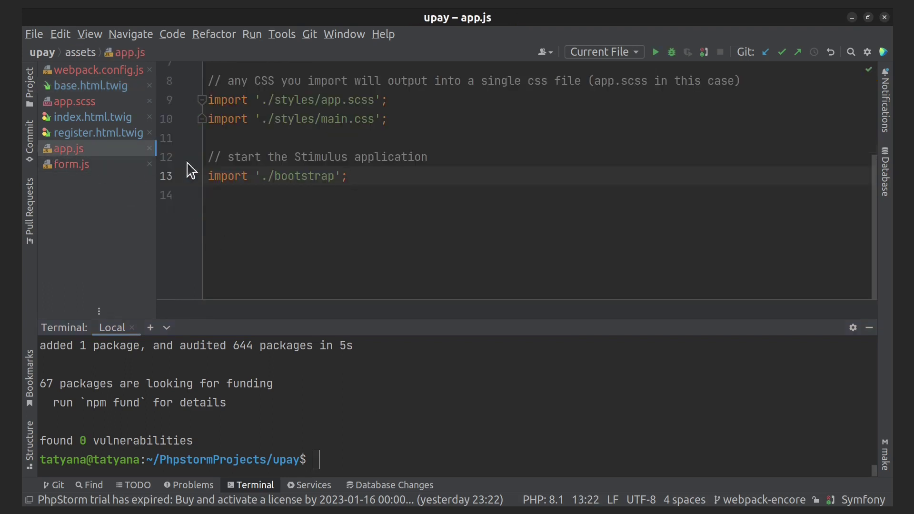
left_click(219, 139)
key("Return")
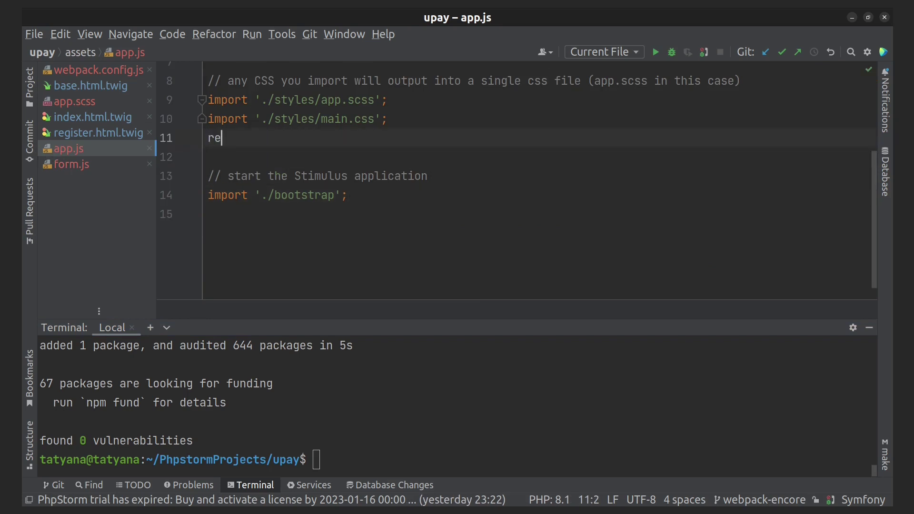
type("quire")
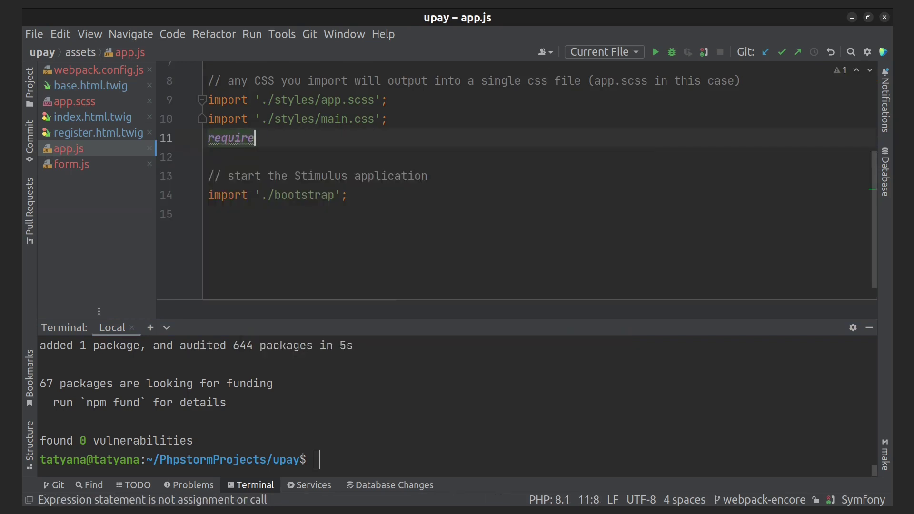
type("(")
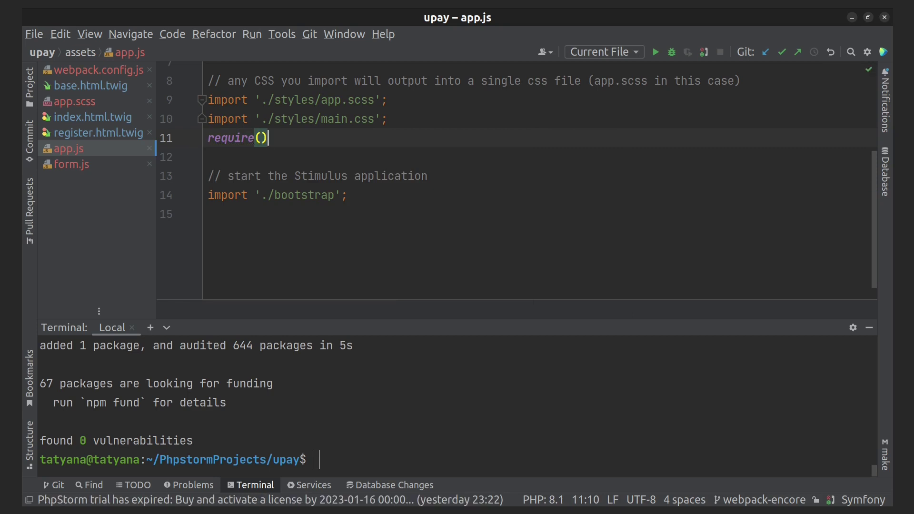
key("Left")
key("Left")
type("'boo")
key("Return")
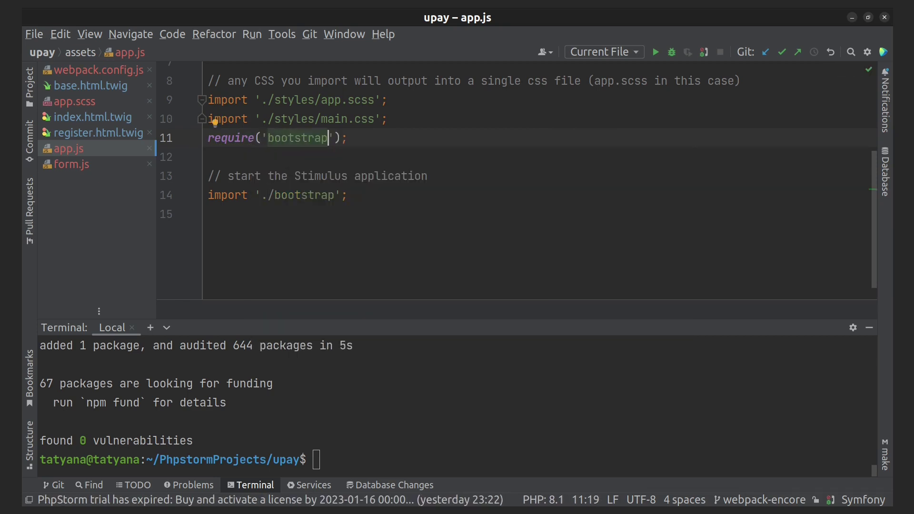
left_click(364, 139)
left_click(396, 125)
key("Return")
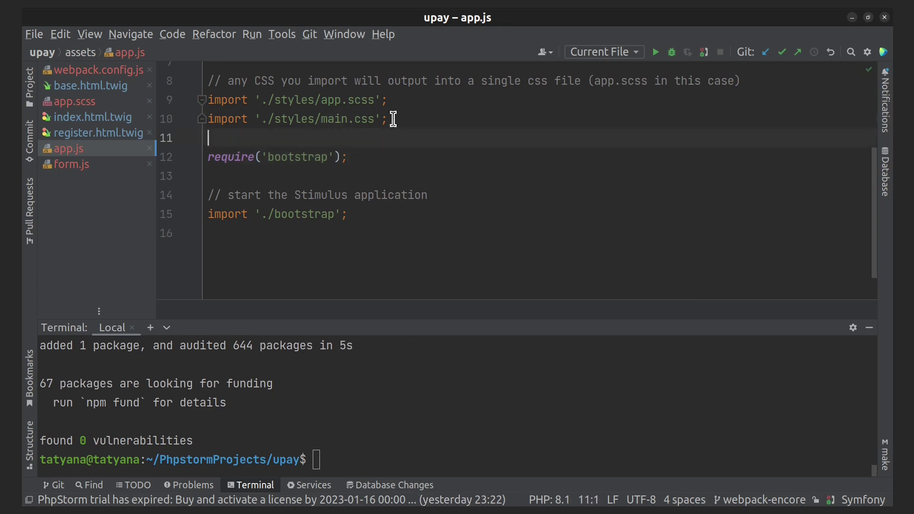
left_click(378, 161)
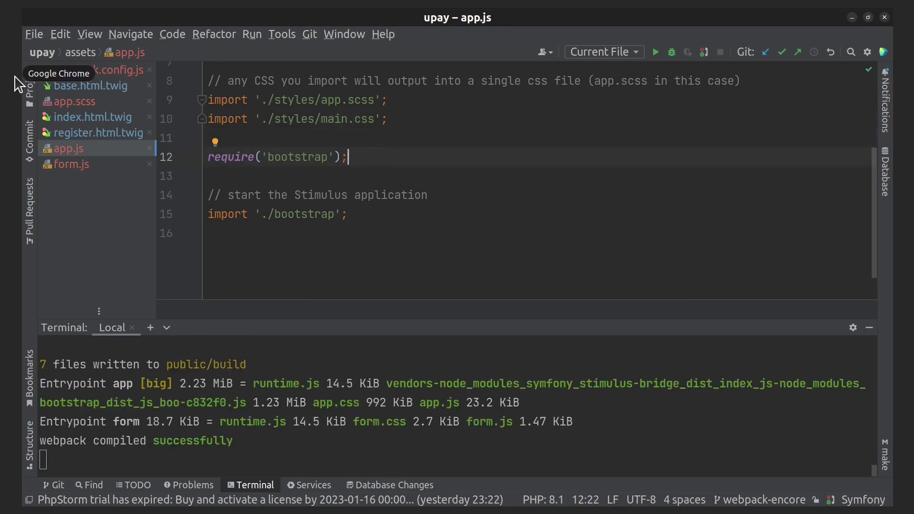
key("alt+Tab")
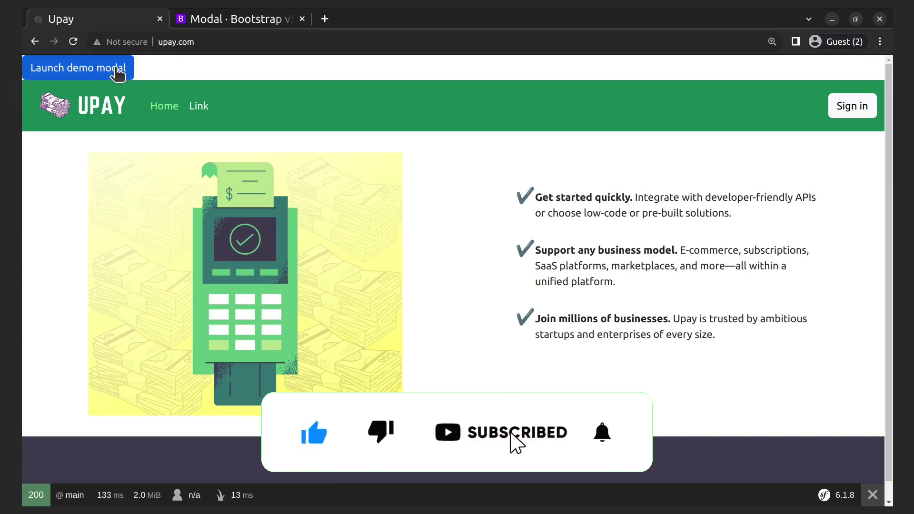
left_click(116, 75)
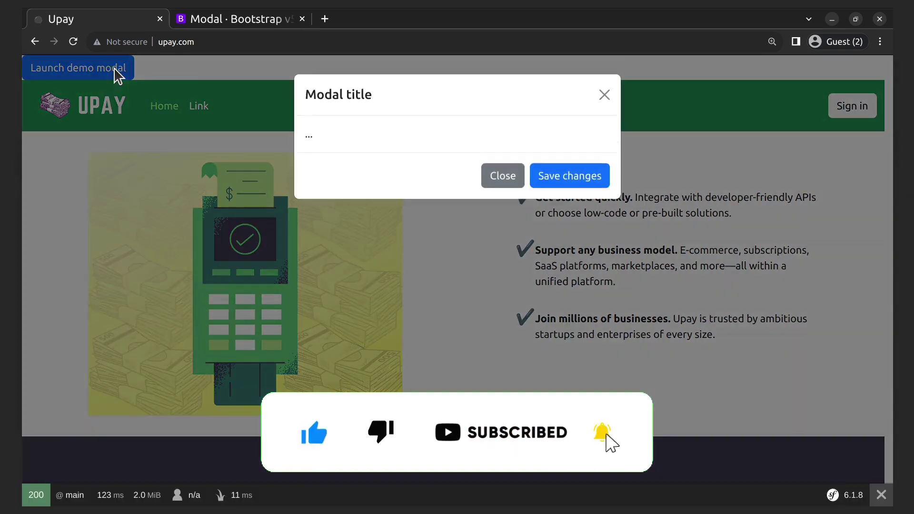
left_click(602, 94)
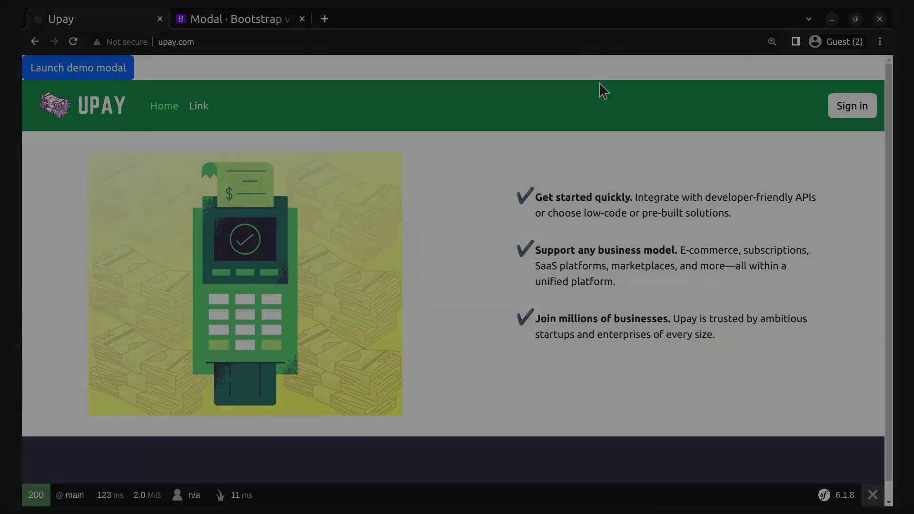